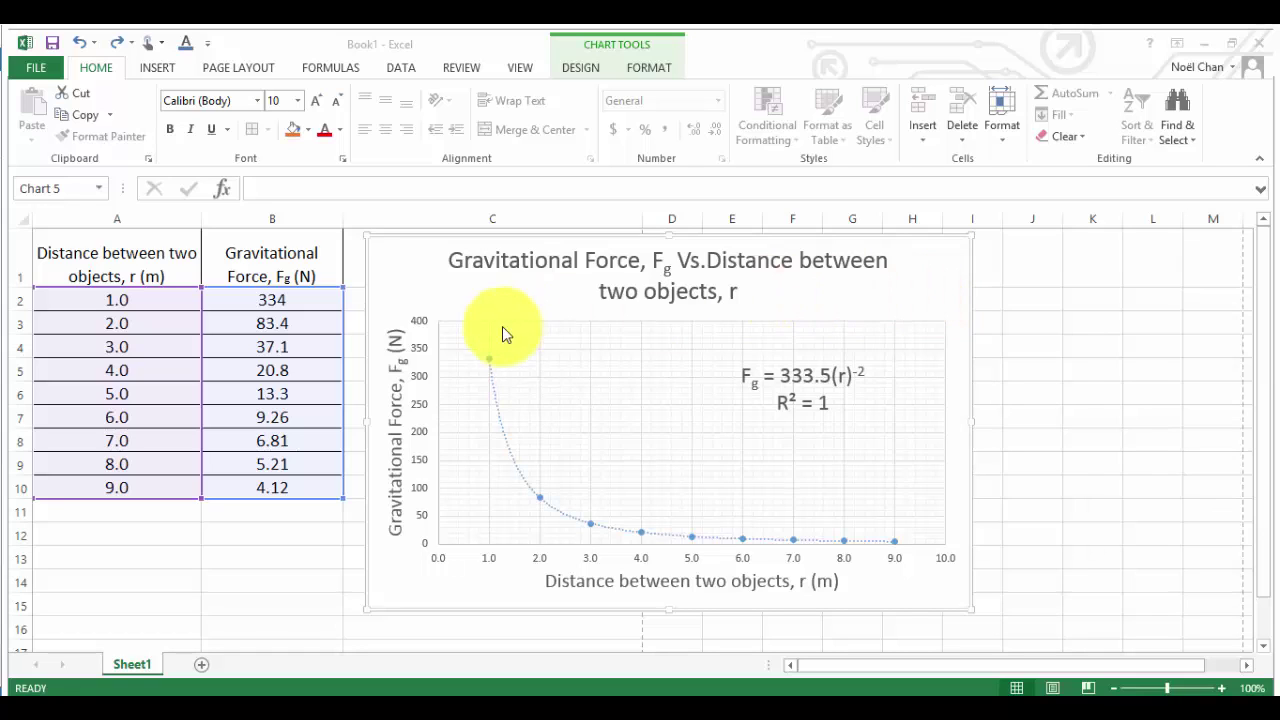
# Step: Enlarge the number labels on the chart's vertical and horizontal axes to font size 12
pyautogui.click(425, 384)
pyautogui.click(427, 374)
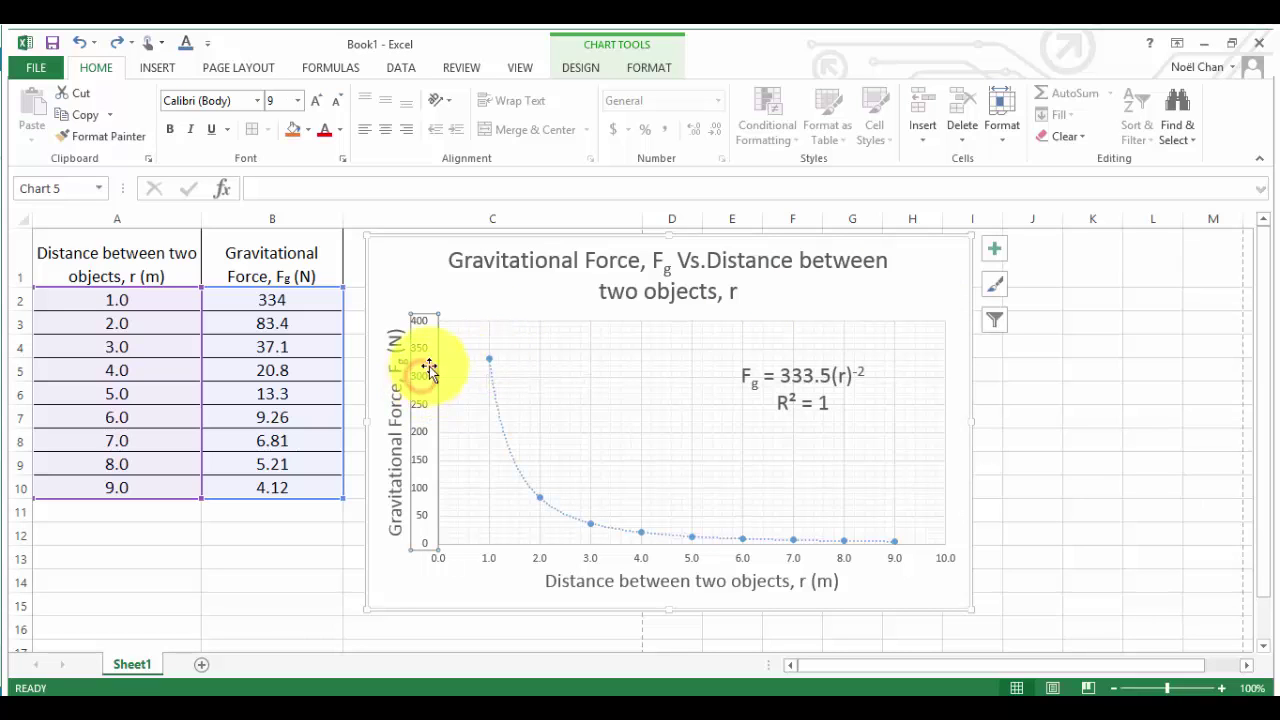
pyautogui.click(297, 101)
pyautogui.click(284, 222)
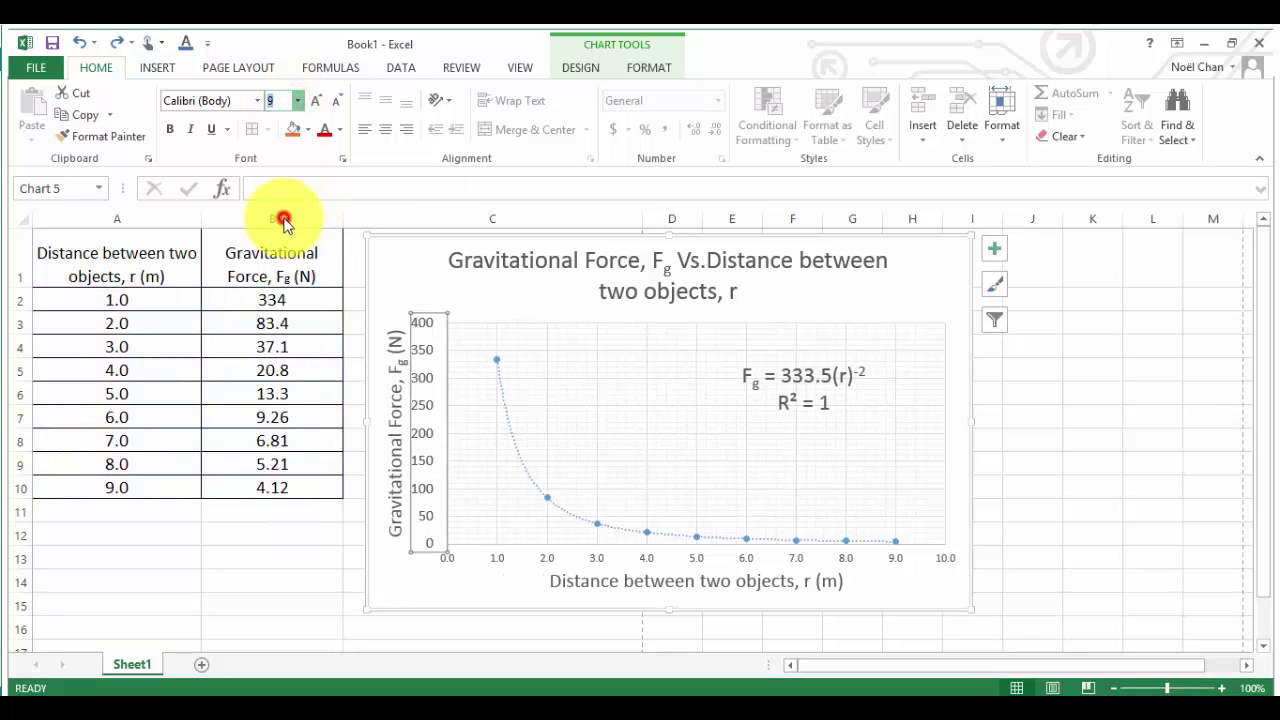
pyautogui.click(586, 555)
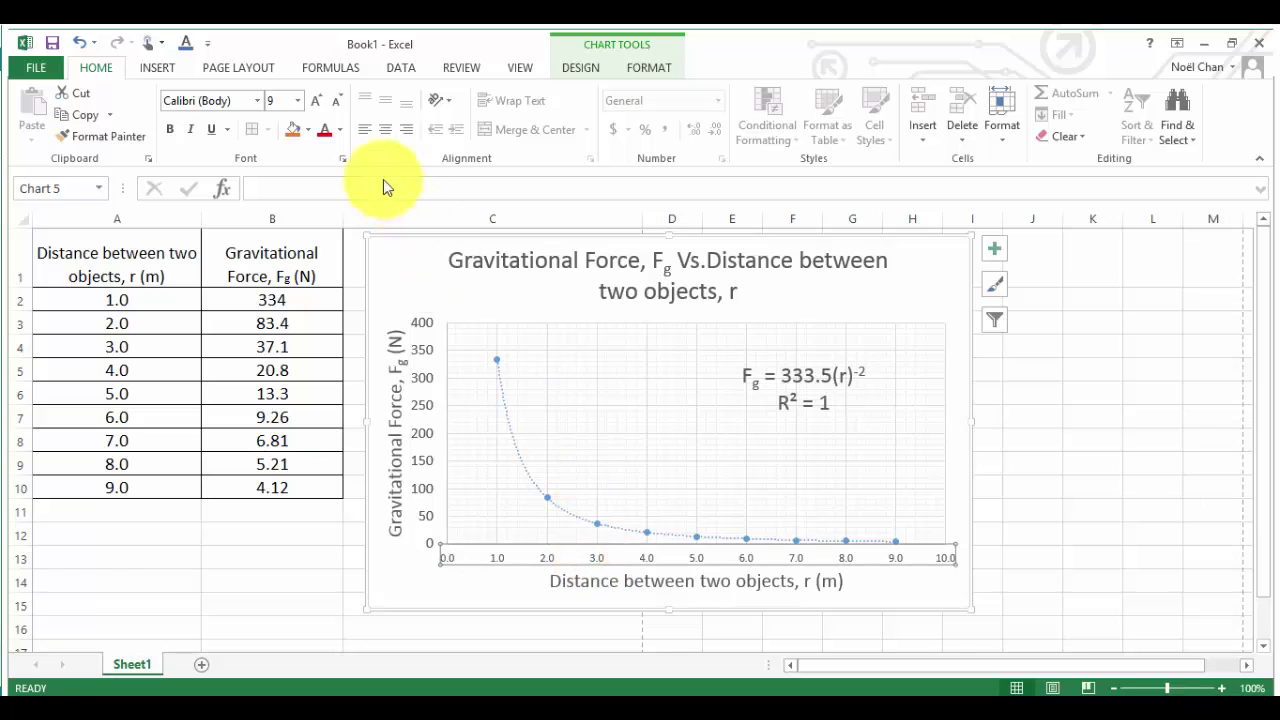
pyautogui.click(297, 101)
pyautogui.click(284, 218)
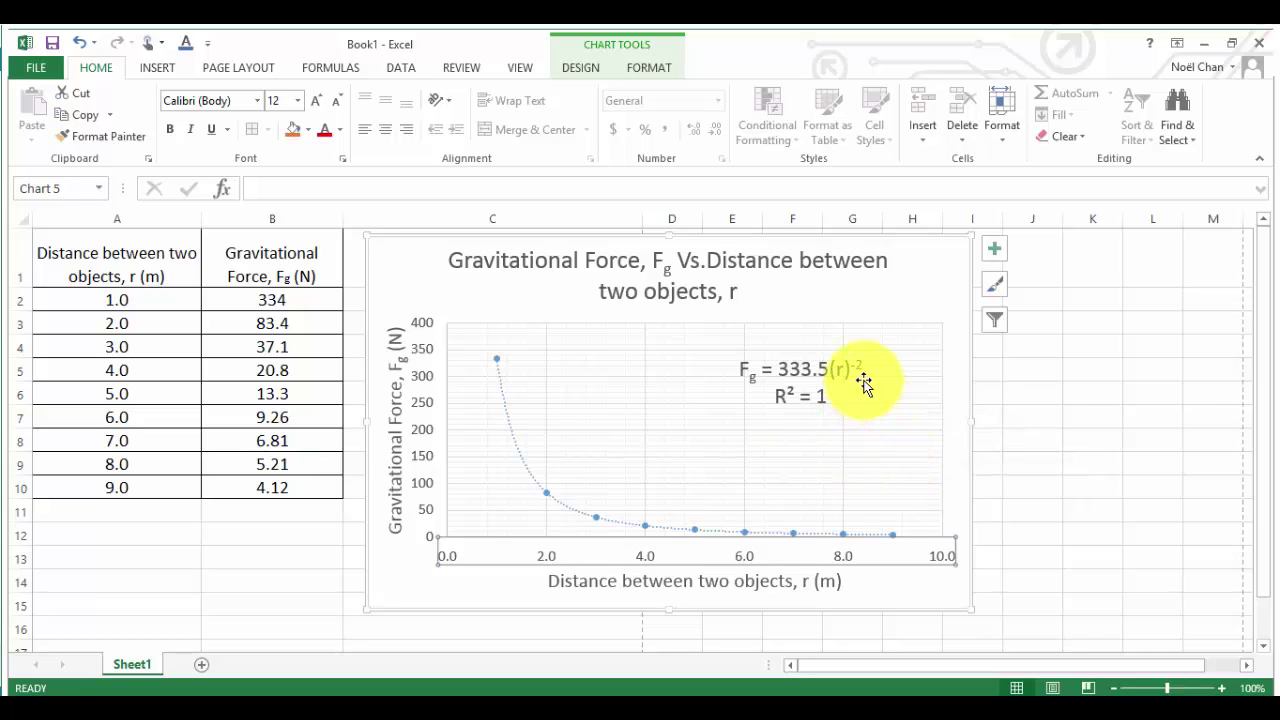
# Step: Format the chart's power trendline with a black line colour and close the trendline formatting
pyautogui.click(496, 360)
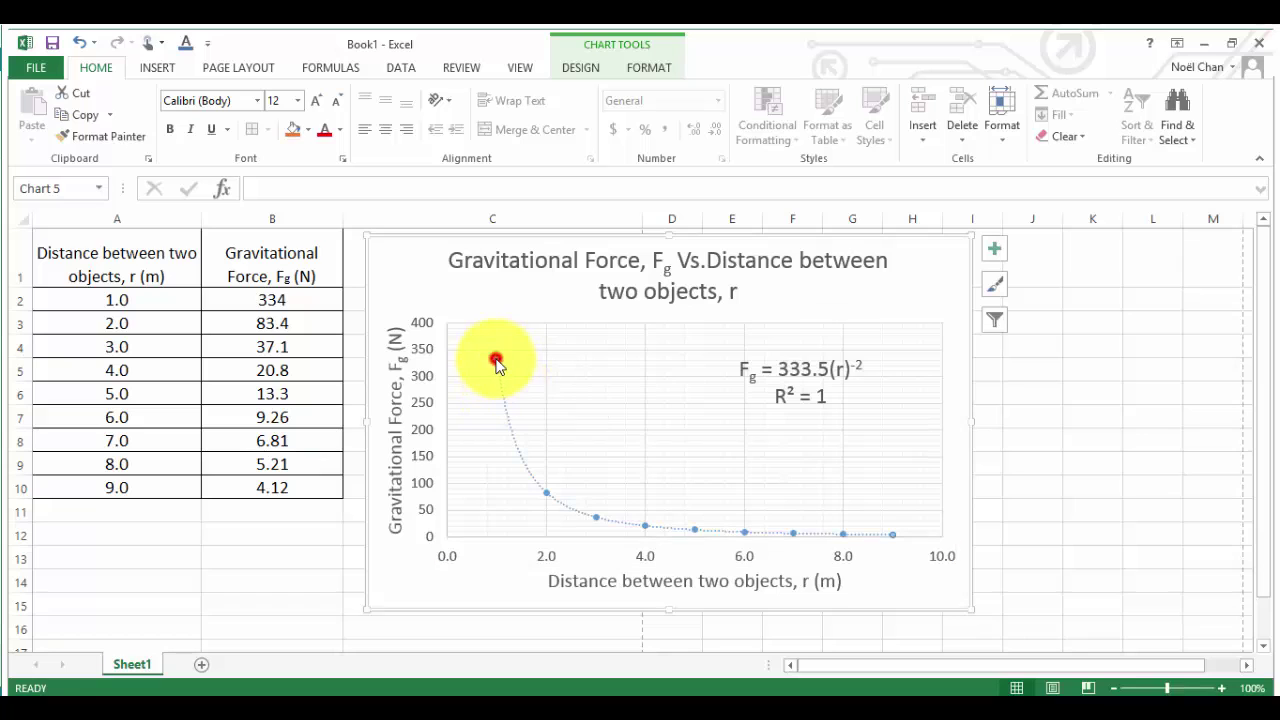
pyautogui.click(546, 494)
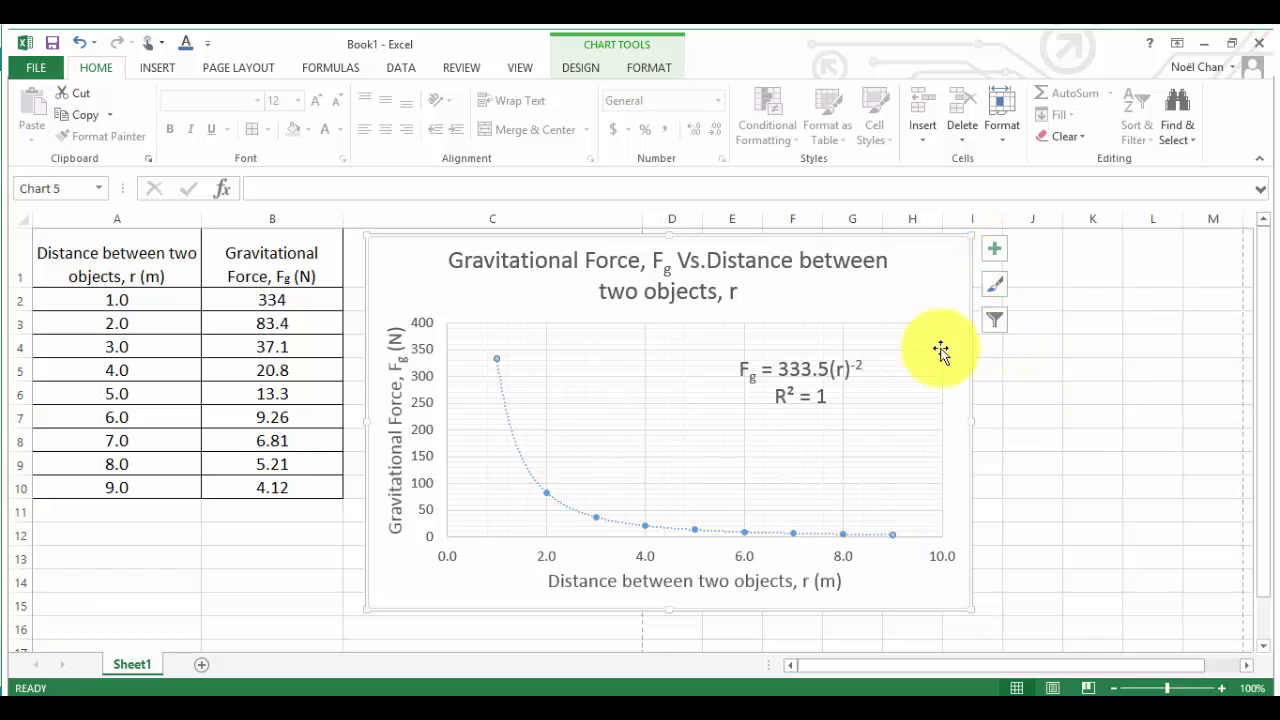
pyautogui.click(843, 534)
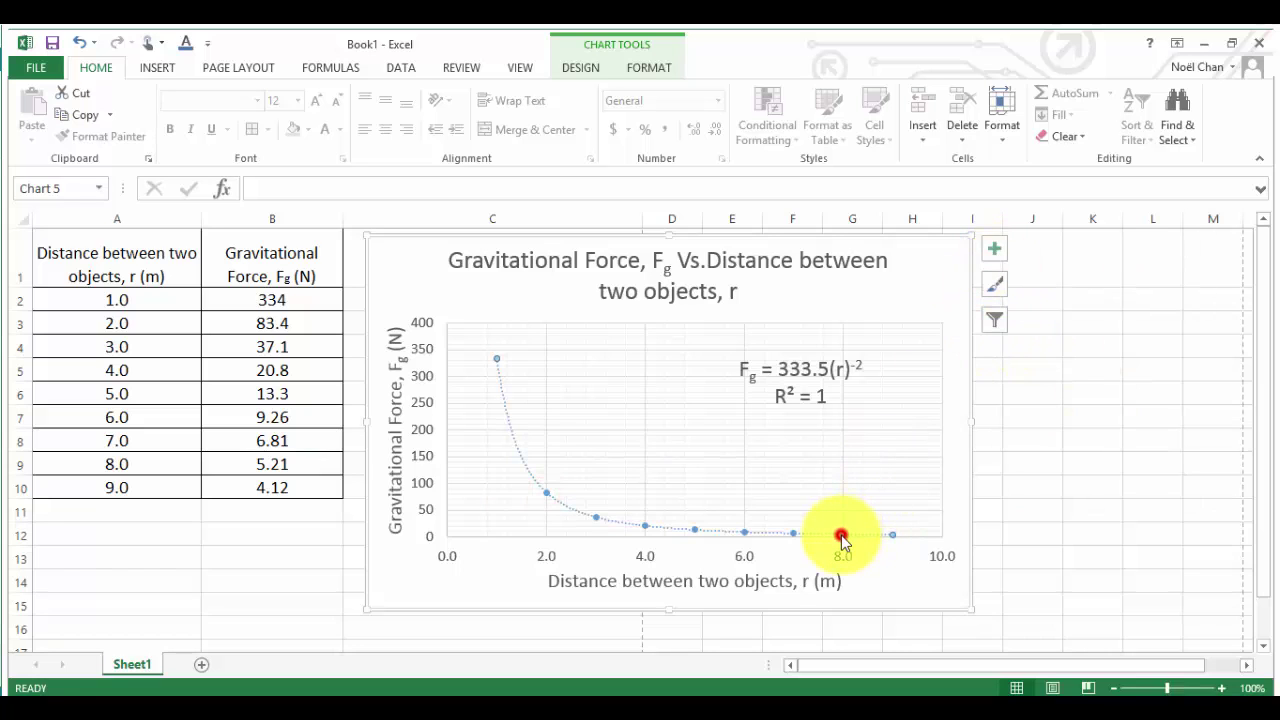
pyautogui.rightClick(499, 358)
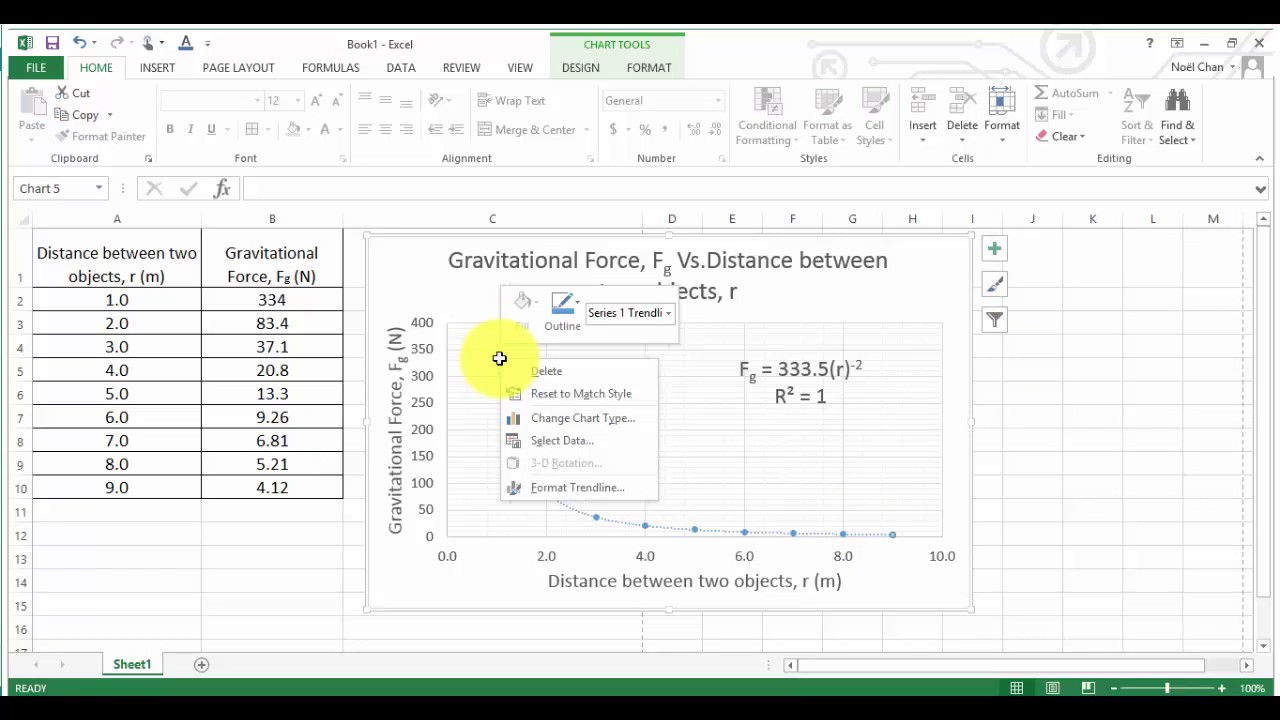
pyautogui.click(535, 487)
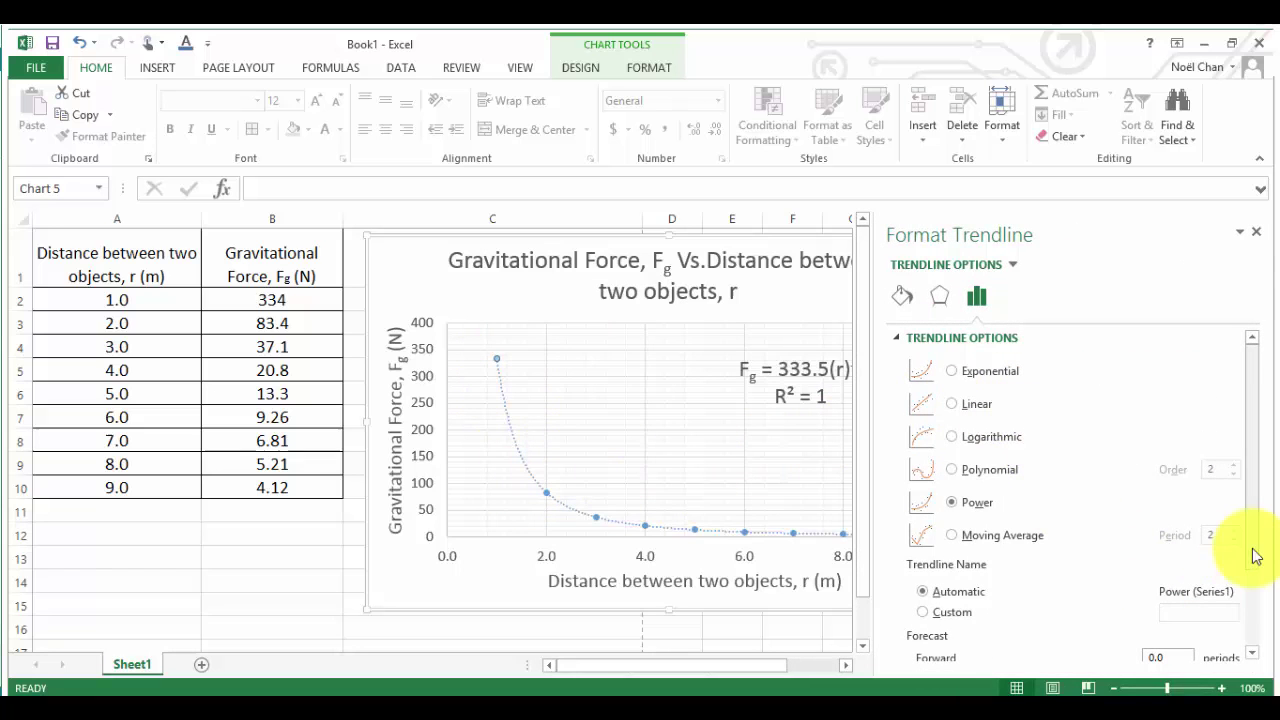
pyautogui.click(1256, 543)
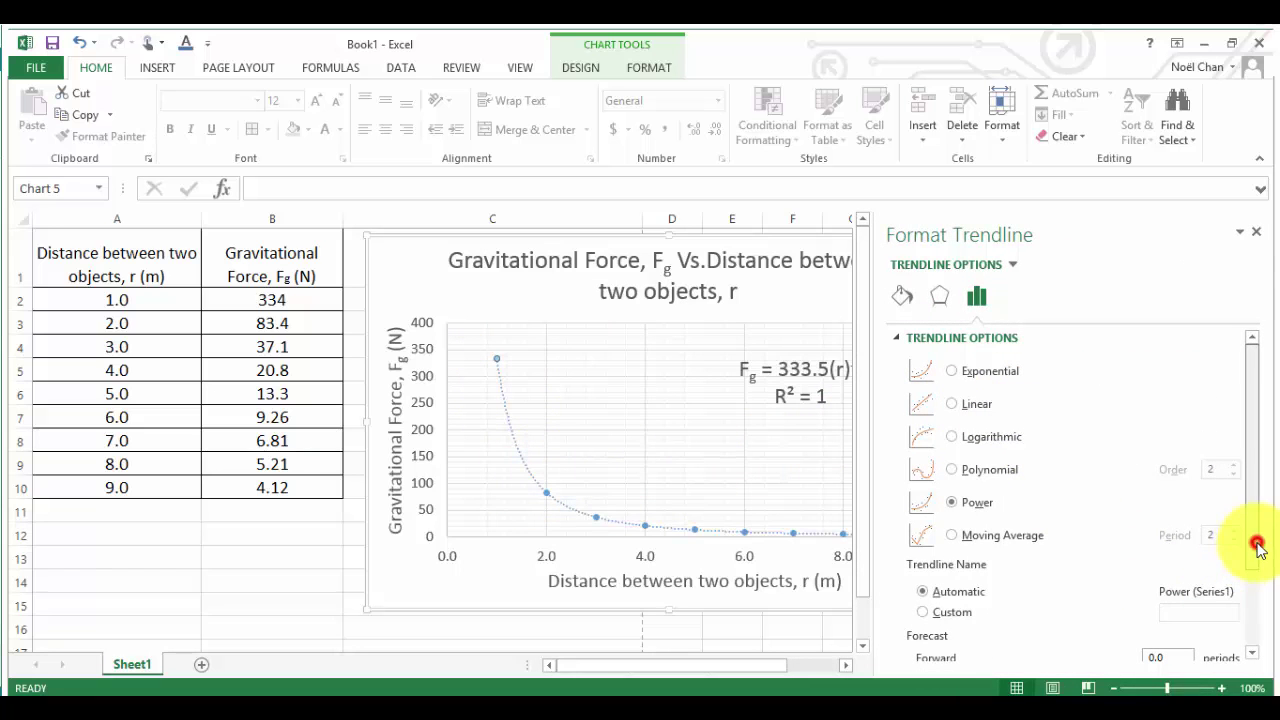
pyautogui.click(902, 295)
pyautogui.click(1224, 462)
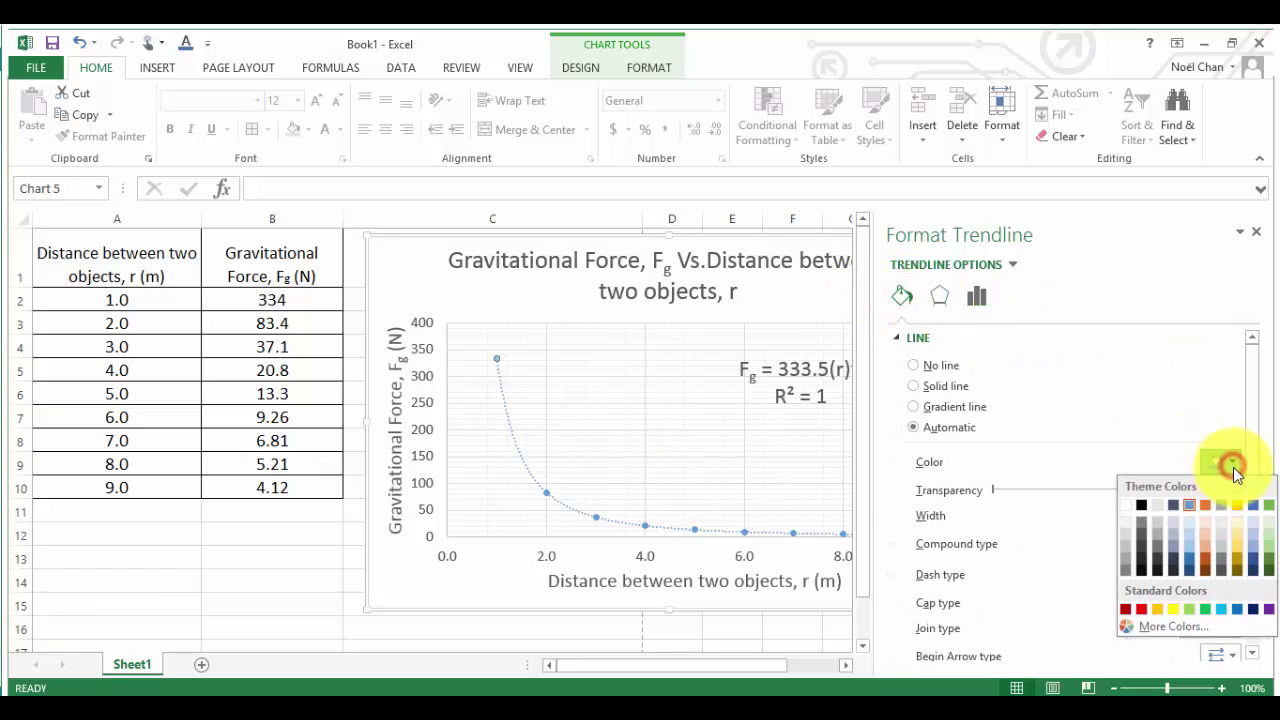
pyautogui.click(1144, 501)
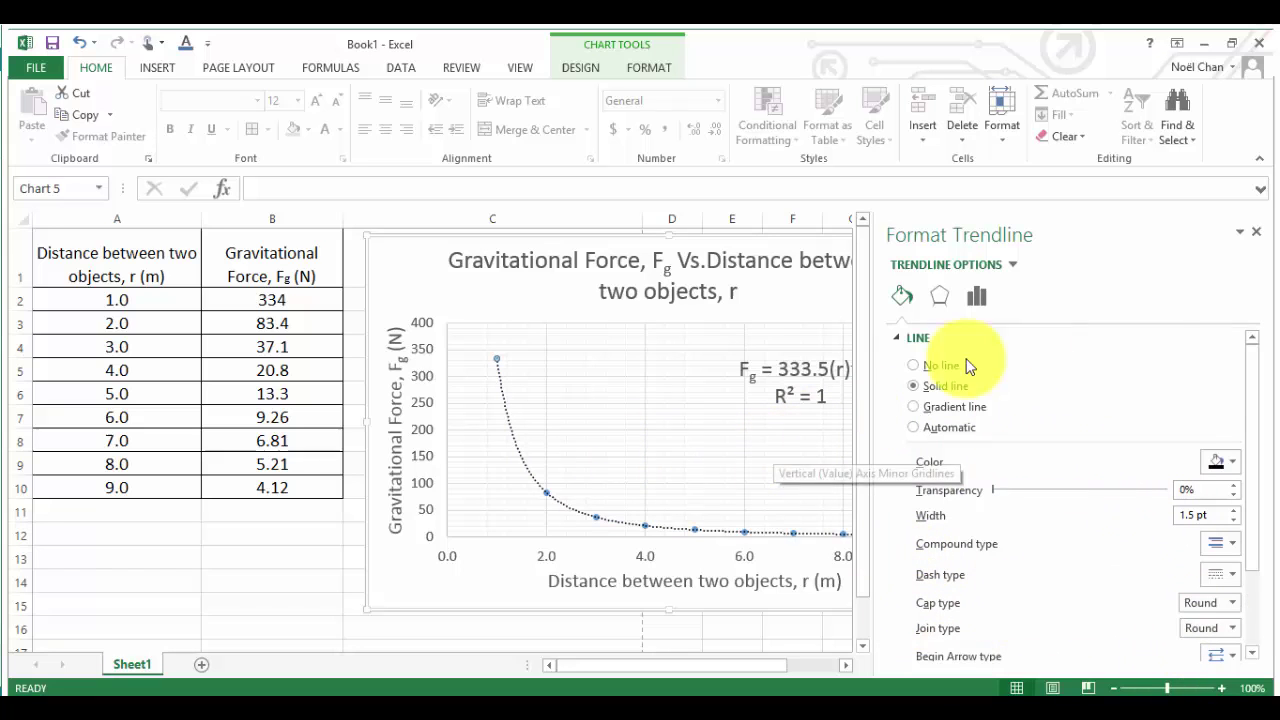
pyautogui.click(1255, 233)
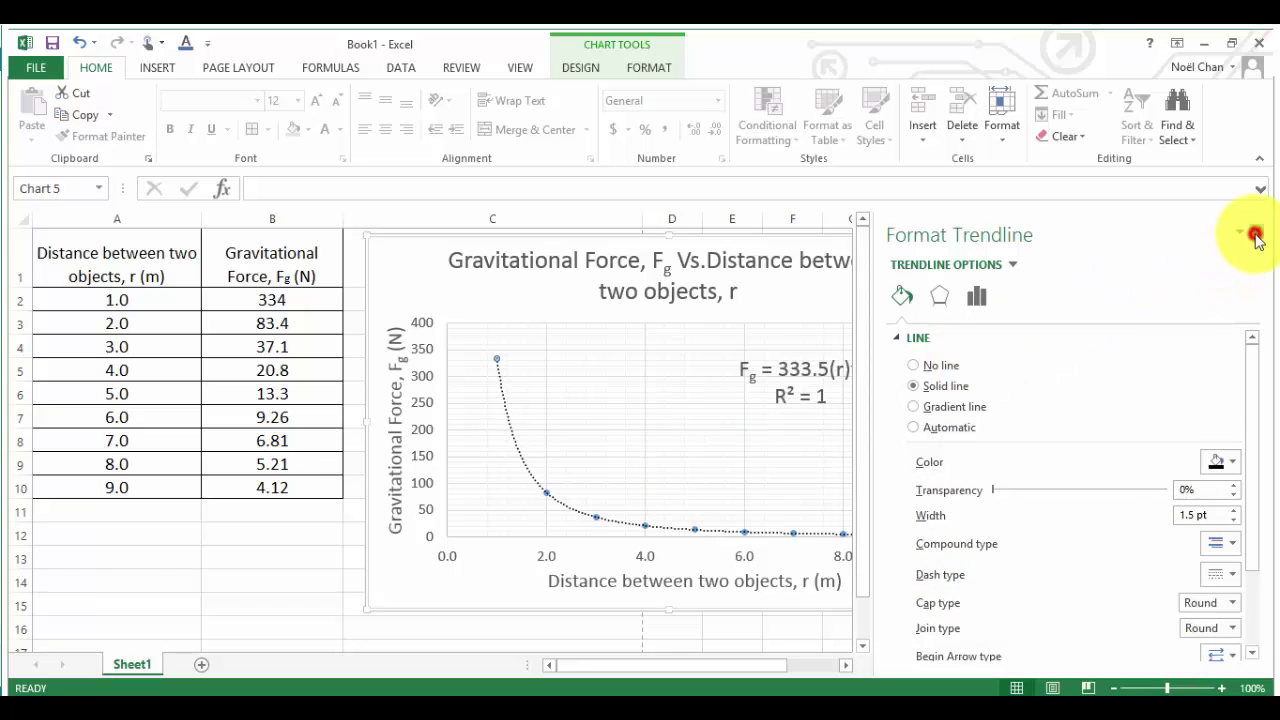
# Step: Copy the whole gravitational force chart, switch to OneNote and paste it near the start of the blank Data Handling page
pyautogui.rightClick(849, 300)
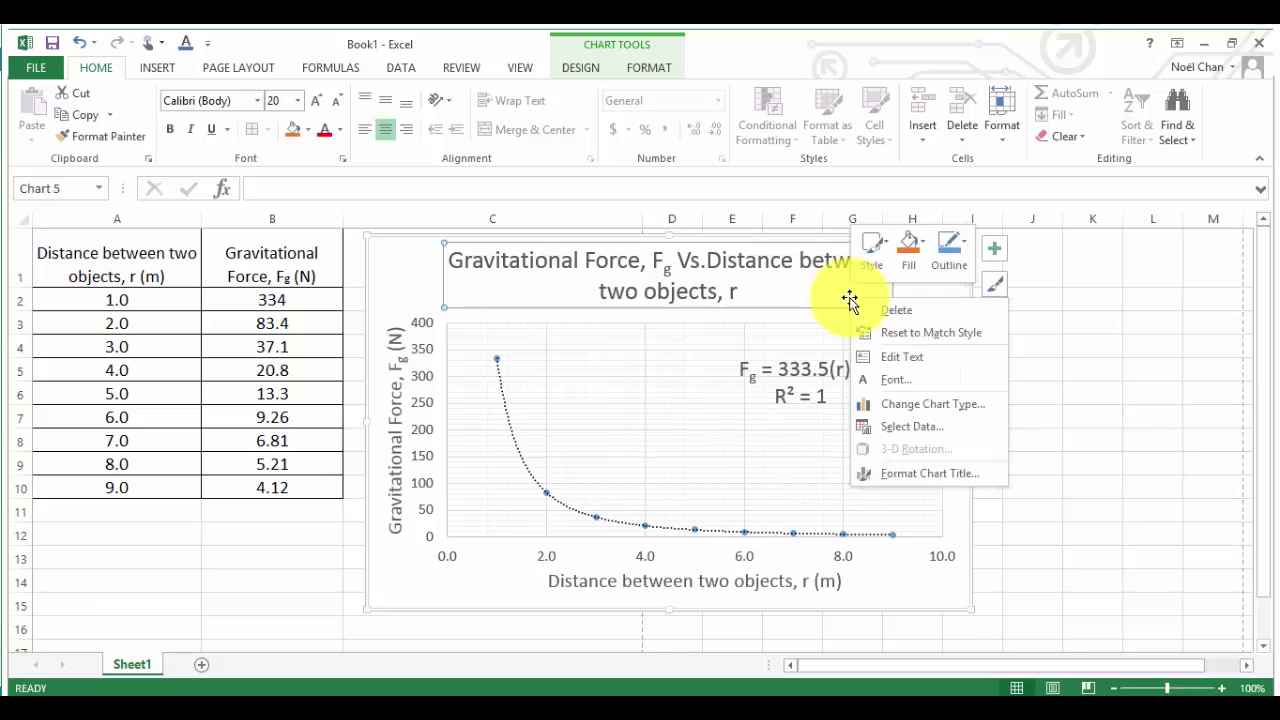
pyautogui.click(928, 294)
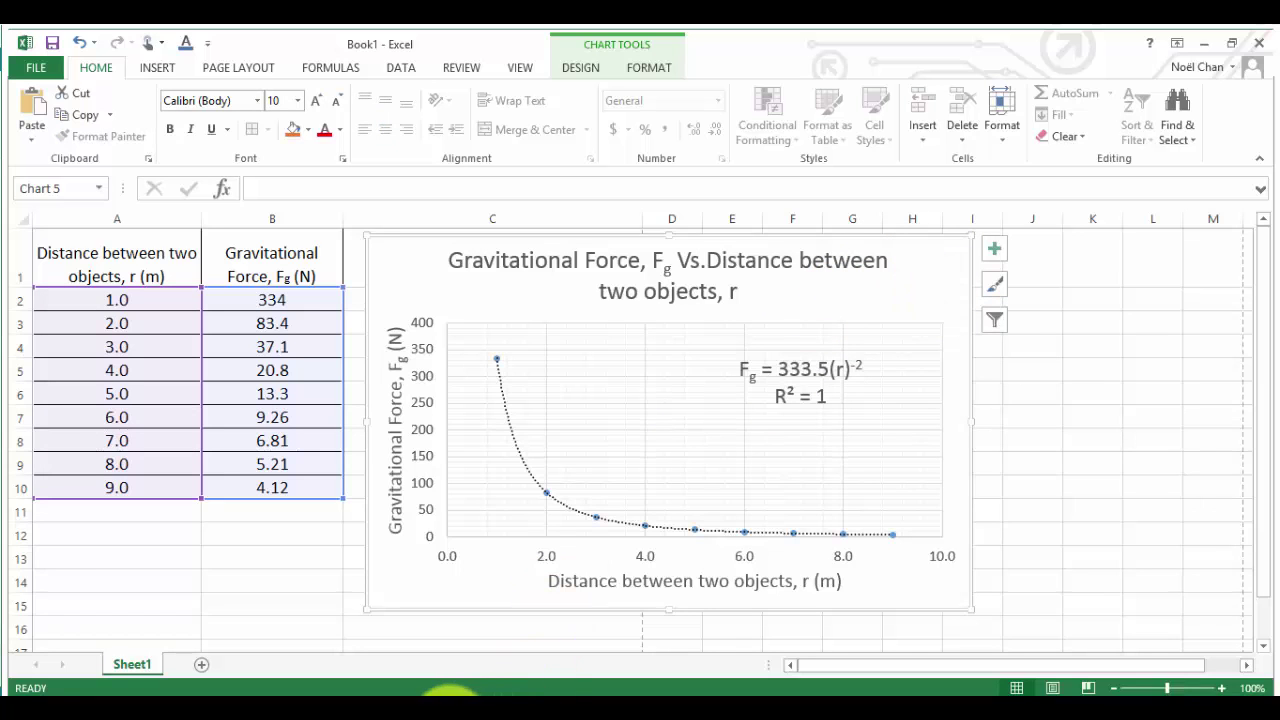
pyautogui.click(443, 694)
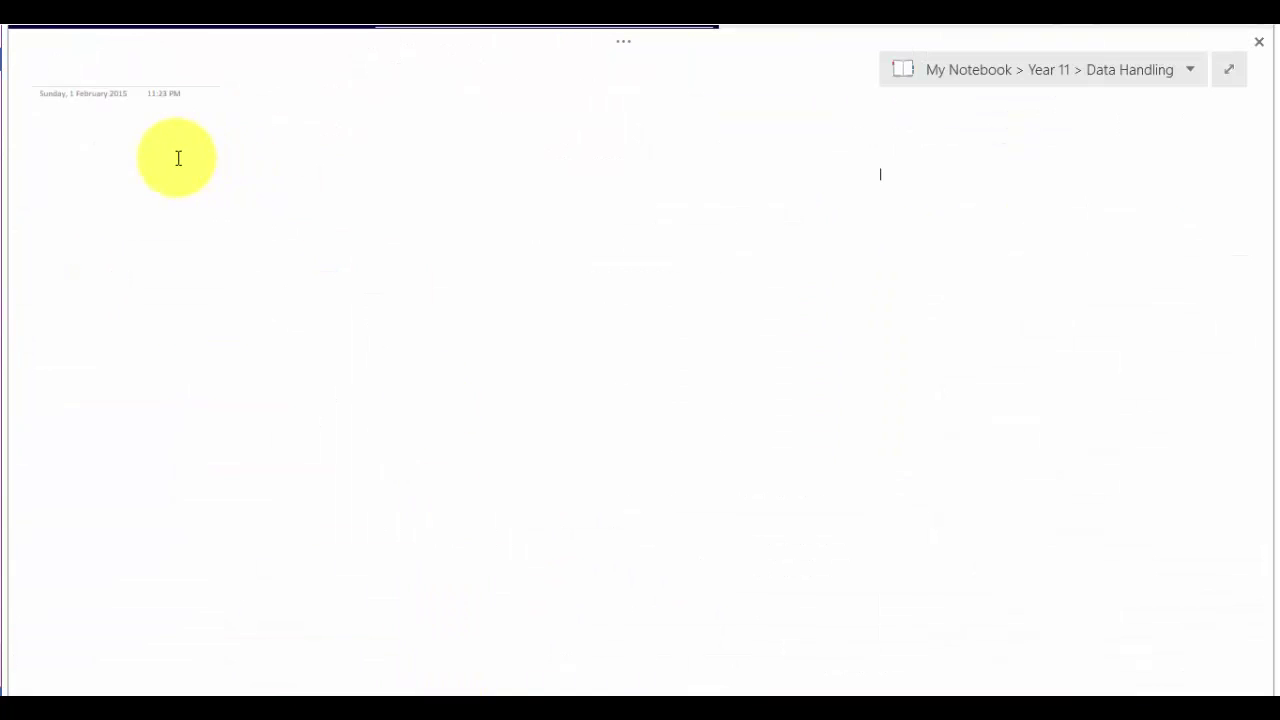
pyautogui.click(80, 144)
pyautogui.hotkey('ctrl', 'v')
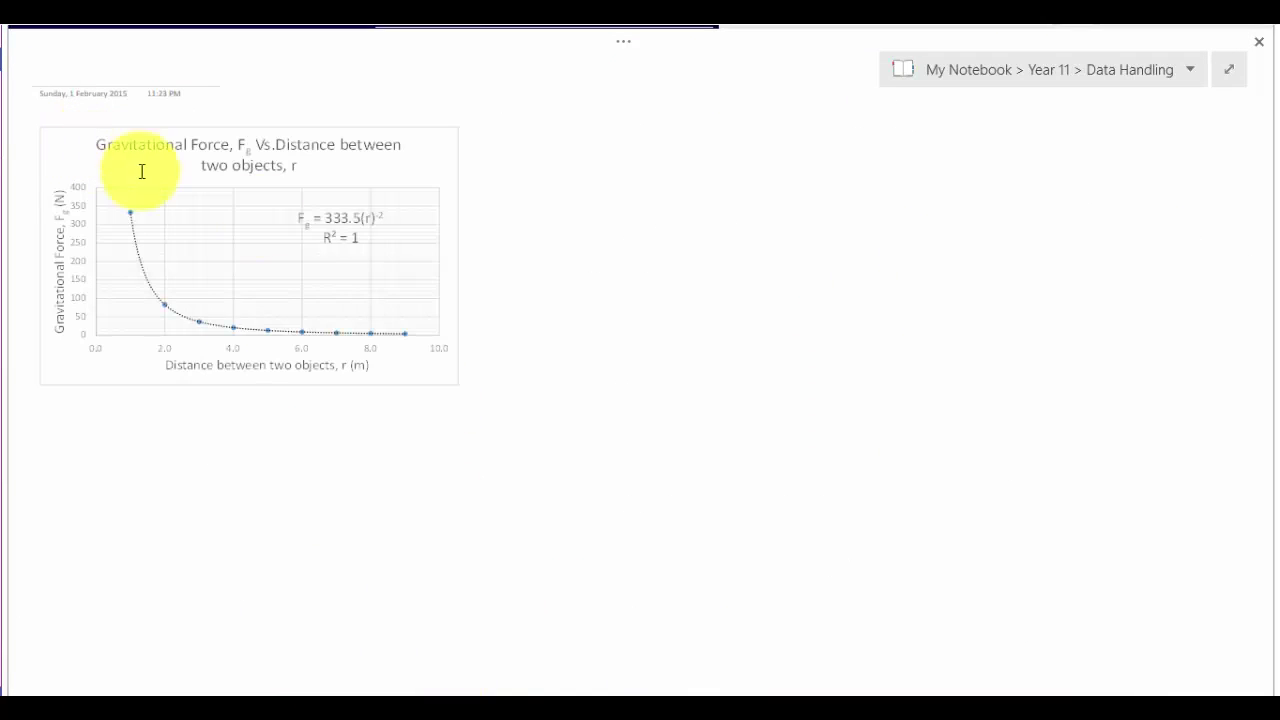
# Step: Enlarge the pasted chart proportionally until it fills a bit over half the page width
pyautogui.click(380, 349)
pyautogui.moveTo(456, 390); pyautogui.dragTo(783, 588)
pyautogui.click(857, 322)
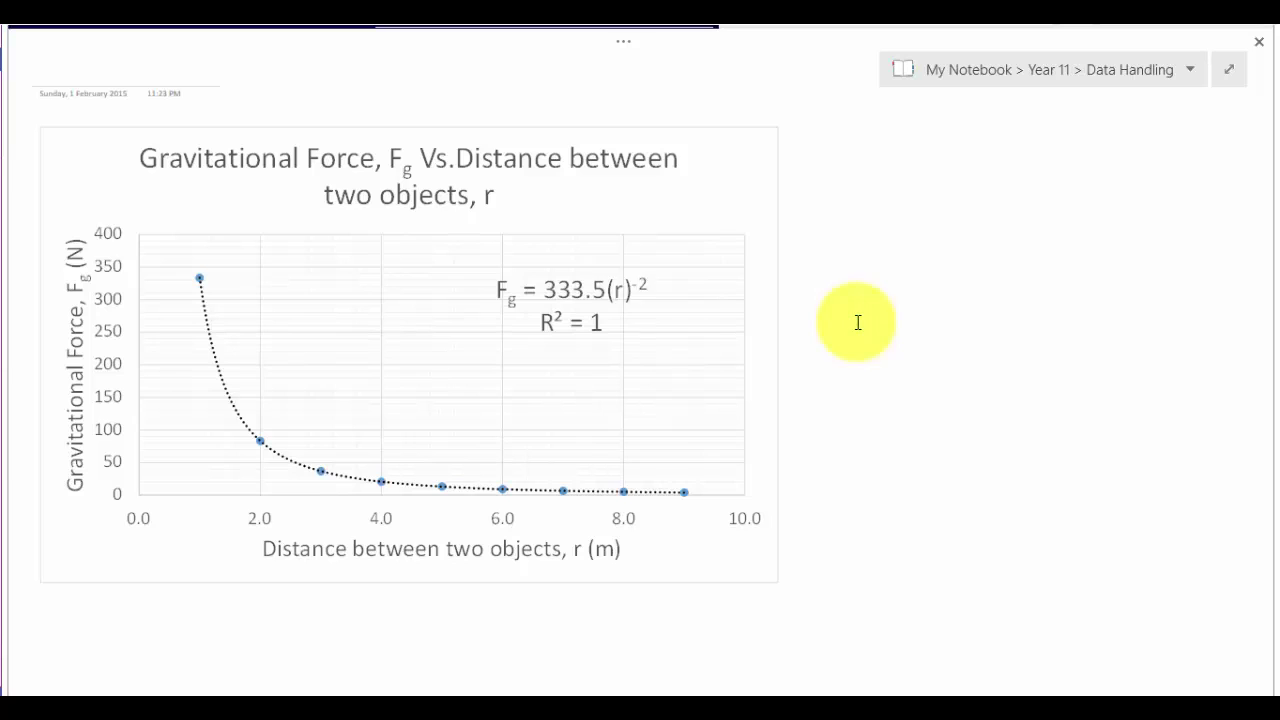
# Step: Handwrite the equation Fg = 333.5 / r² in pink ink in the empty space beside the chart
pyautogui.scroll(-3, 891, 91)
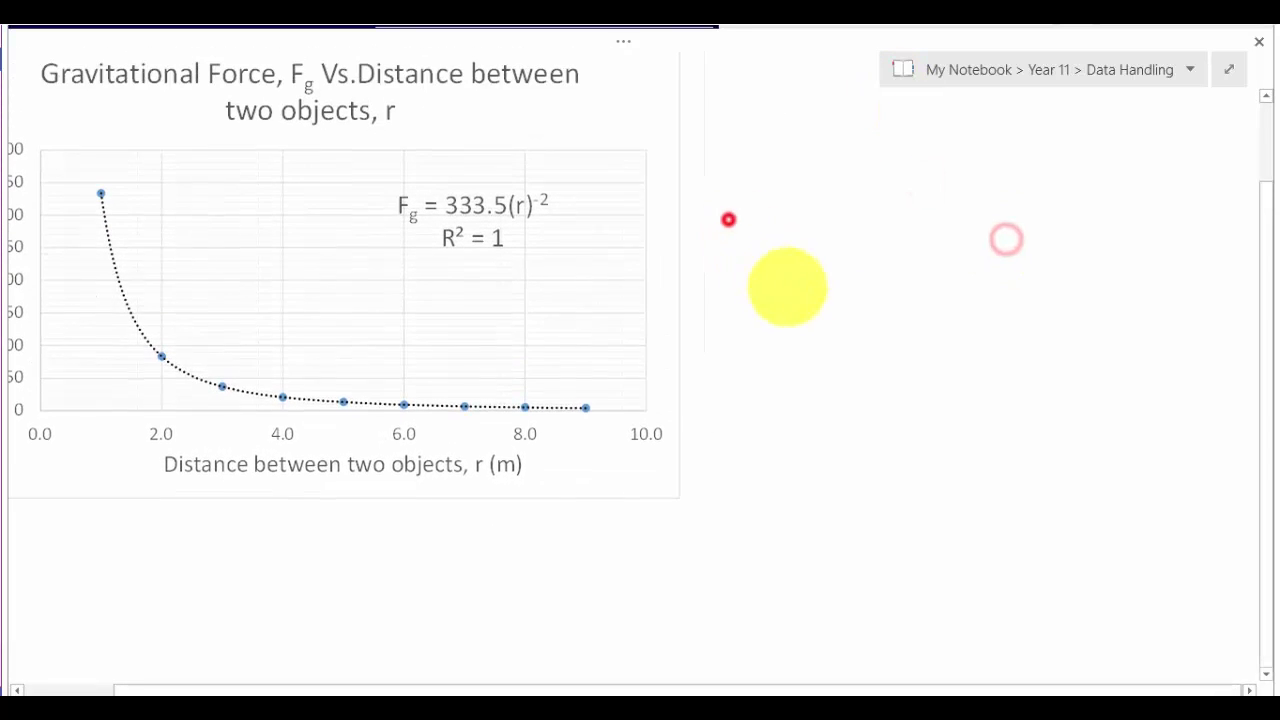
pyautogui.scroll(1, 790, 300)
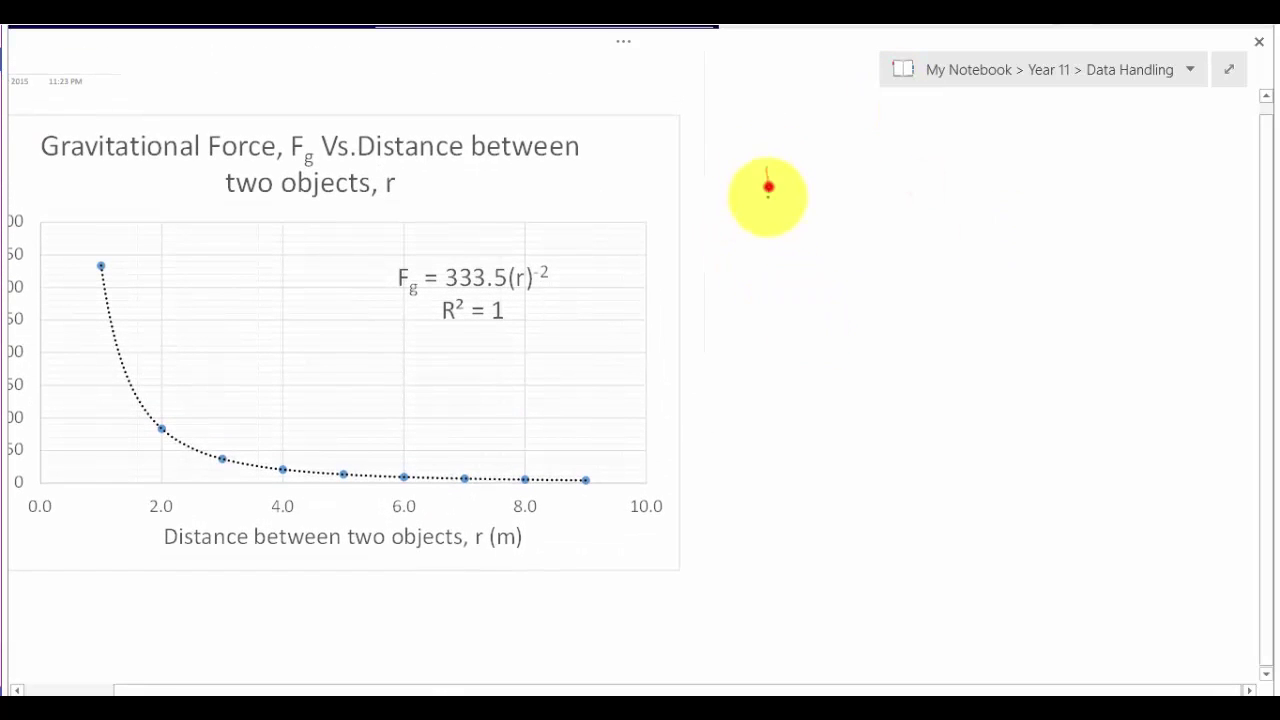
pyautogui.moveTo(767, 160)
pyautogui.mouseDown()
pyautogui.moveTo(766, 196)
pyautogui.moveTo(793, 155)
pyautogui.moveTo(783, 215)
pyautogui.moveTo(826, 176)
pyautogui.mouseUp()
pyautogui.moveTo(813, 186)
pyautogui.mouseDown()
pyautogui.moveTo(857, 162)
pyautogui.moveTo(852, 177)
pyautogui.moveTo(922, 175)
pyautogui.mouseUp()
pyautogui.click(905, 175)
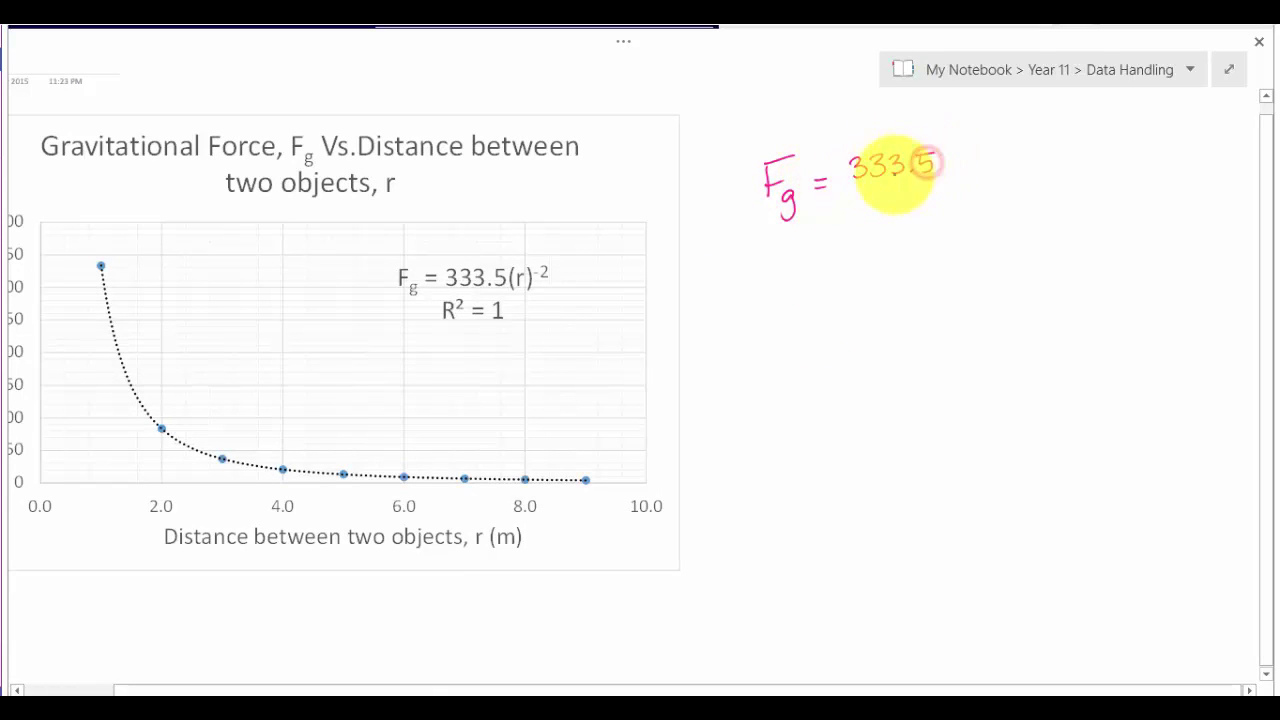
pyautogui.moveTo(848, 188); pyautogui.dragTo(934, 187)
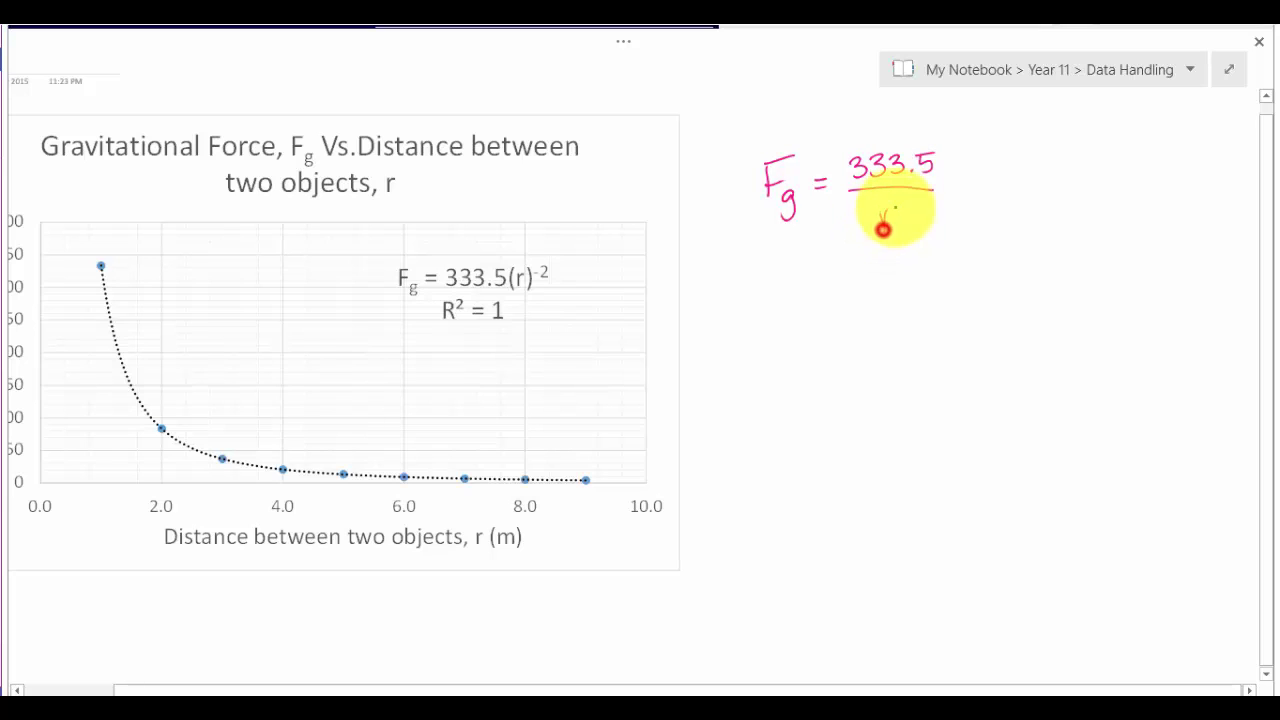
pyautogui.moveTo(883, 229)
pyautogui.mouseDown()
pyautogui.moveTo(889, 210)
pyautogui.moveTo(912, 206)
pyautogui.mouseUp()
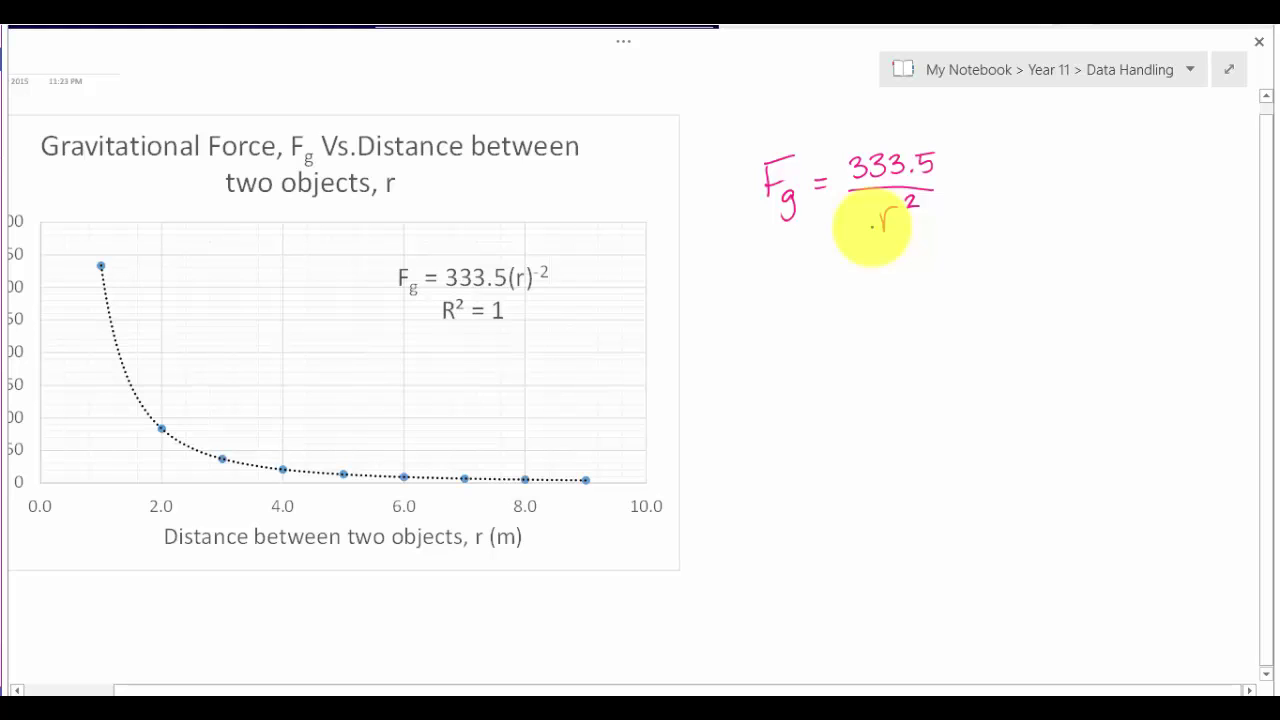
# Step: Handwrite the rearranged form Fg = 333.5 × (1/r²) beneath the first equation
pyautogui.hscroll(-2, 666, 514)
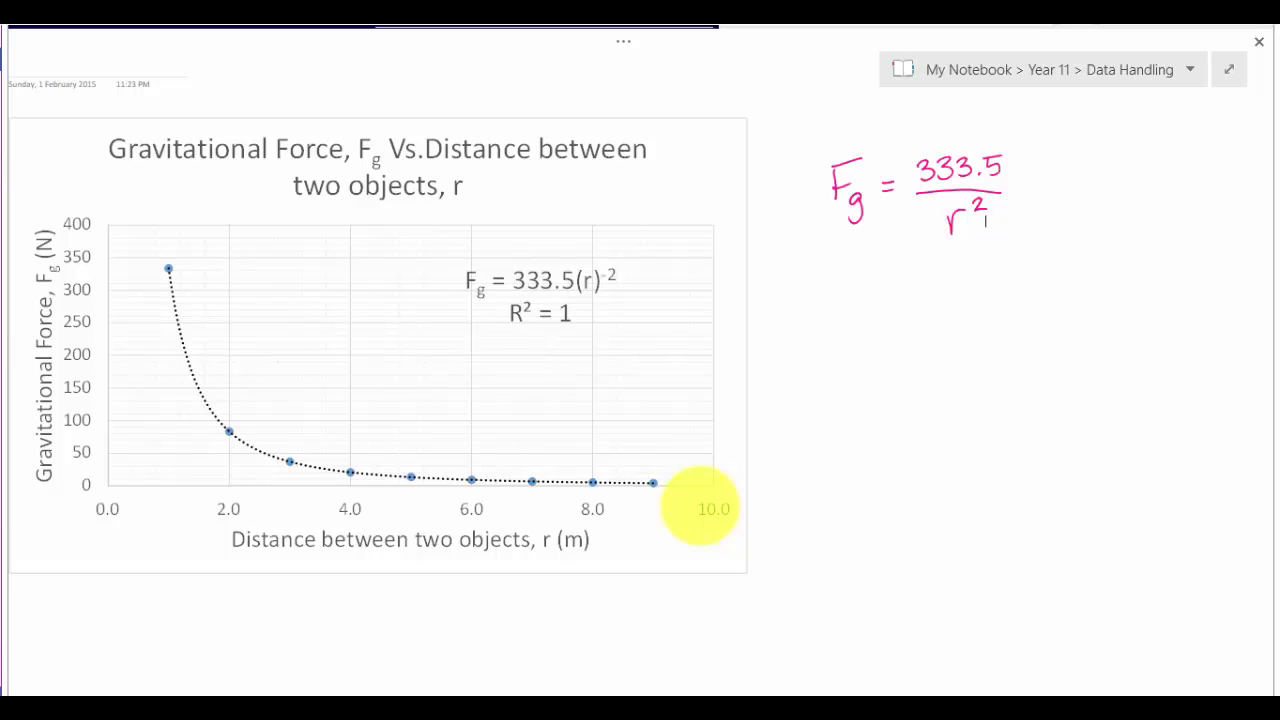
pyautogui.click(849, 299)
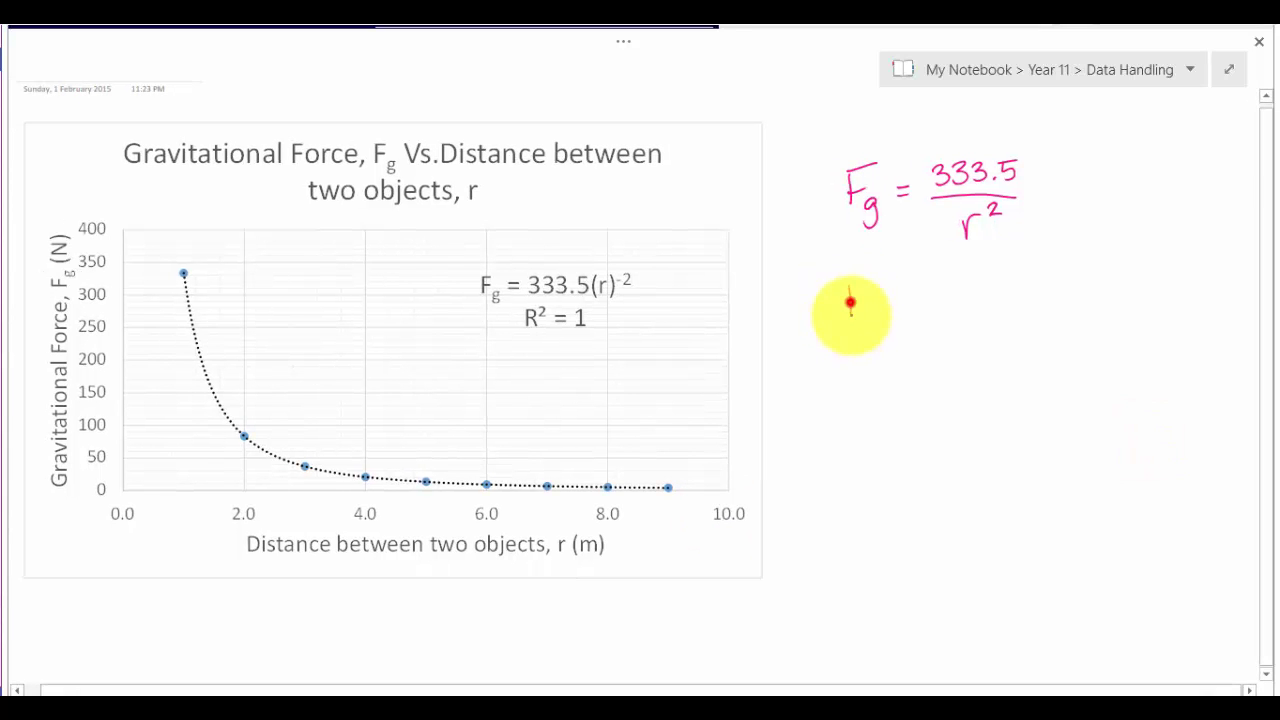
pyautogui.moveTo(849, 299)
pyautogui.mouseDown()
pyautogui.moveTo(866, 294)
pyautogui.moveTo(871, 323)
pyautogui.moveTo(905, 308)
pyautogui.mouseUp()
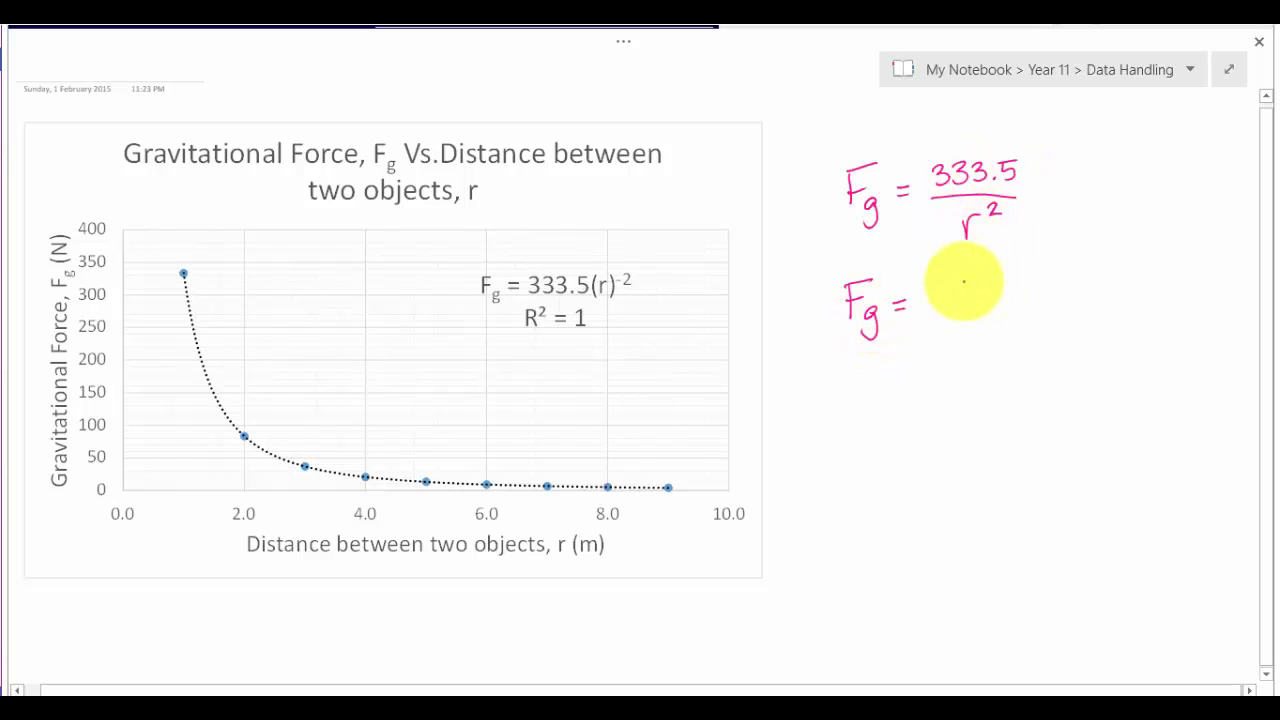
pyautogui.moveTo(933, 283); pyautogui.dragTo(1012, 284)
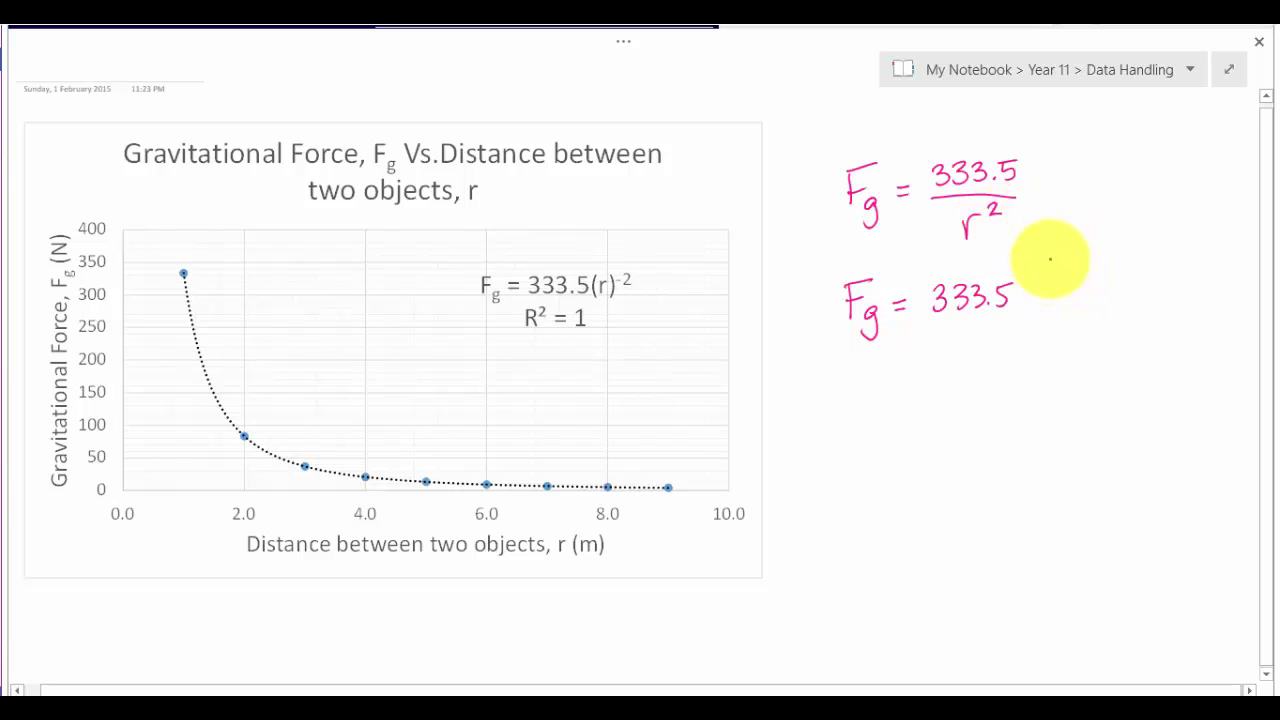
pyautogui.moveTo(1057, 253); pyautogui.dragTo(1062, 345)
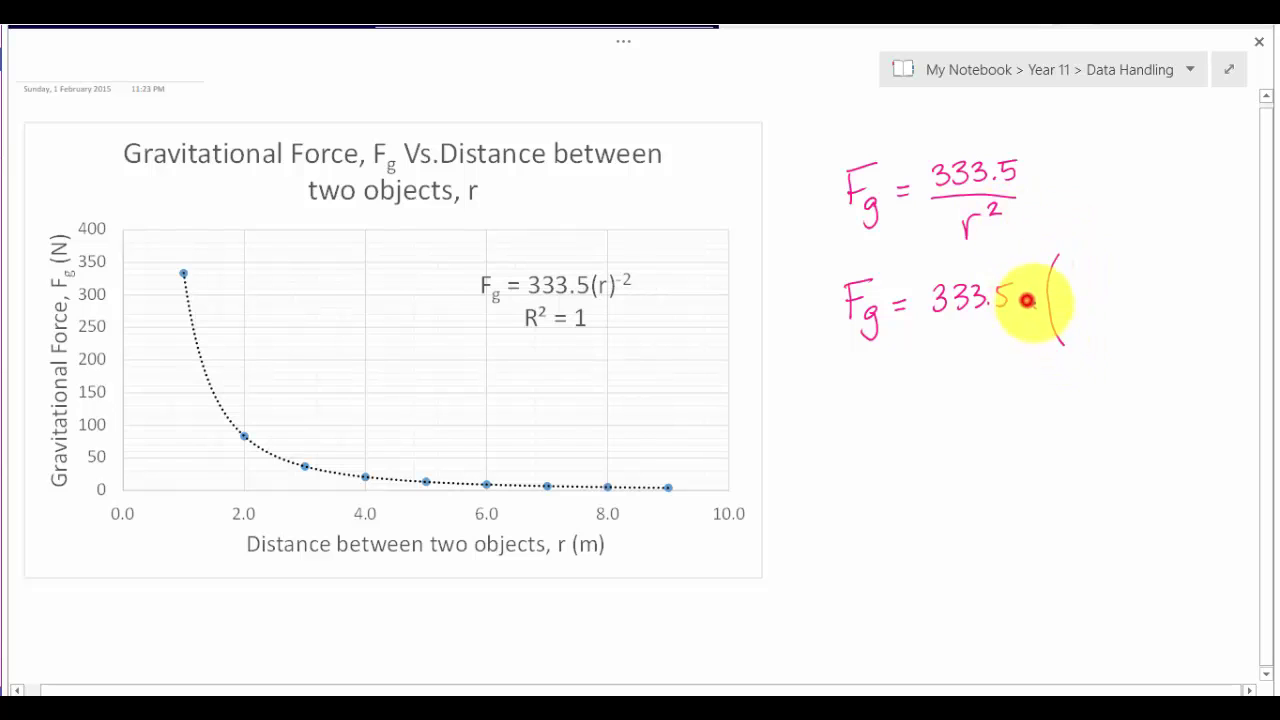
pyautogui.moveTo(1028, 300); pyautogui.dragTo(1037, 309)
pyautogui.moveTo(1037, 300); pyautogui.dragTo(1028, 309)
pyautogui.moveTo(1079, 270); pyautogui.dragTo(1079, 288)
pyautogui.moveTo(1060, 297)
pyautogui.mouseDown()
pyautogui.moveTo(1105, 295)
pyautogui.moveTo(1090, 316)
pyautogui.mouseUp()
pyautogui.moveTo(1097, 310); pyautogui.dragTo(1108, 319)
pyautogui.moveTo(1110, 257); pyautogui.dragTo(1109, 343)
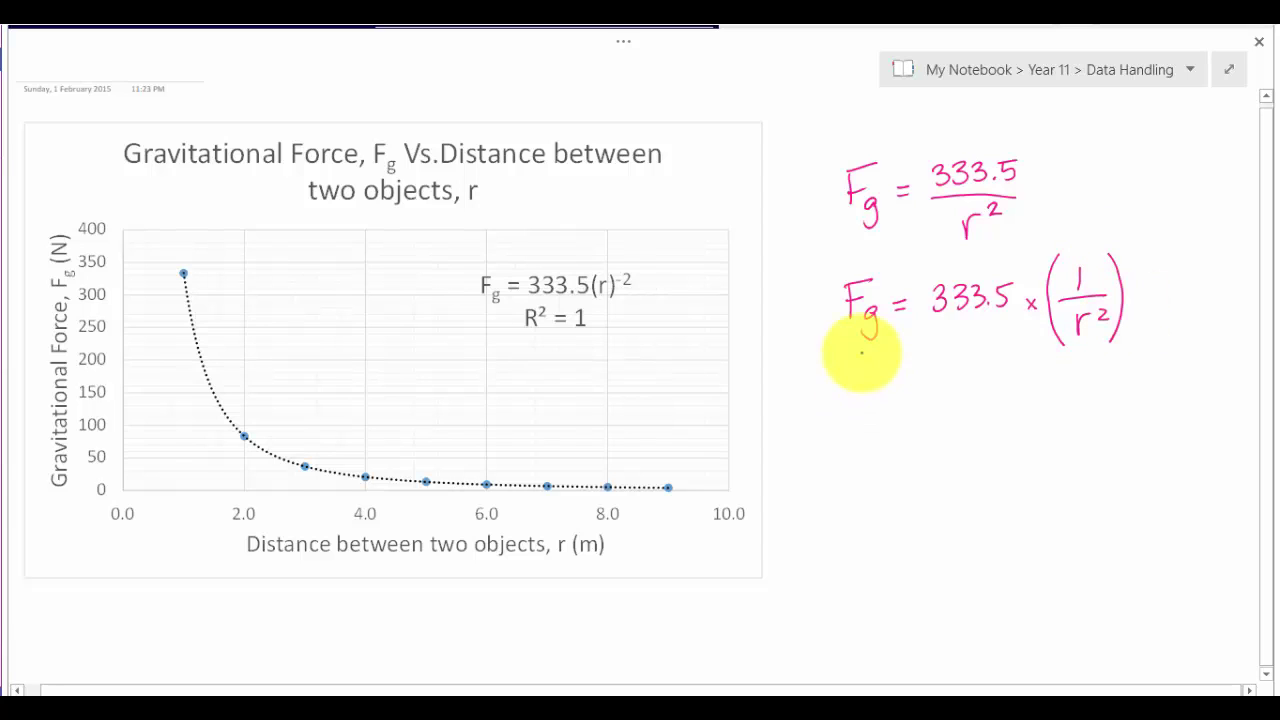
# Step: Handwrite y = m x + c beneath, aligning its terms with the rearranged equation, and cross out the + c
pyautogui.moveTo(849, 412)
pyautogui.mouseDown()
pyautogui.moveTo(866, 394)
pyautogui.moveTo(860, 403)
pyautogui.moveTo(900, 408)
pyautogui.moveTo(870, 404)
pyautogui.mouseUp()
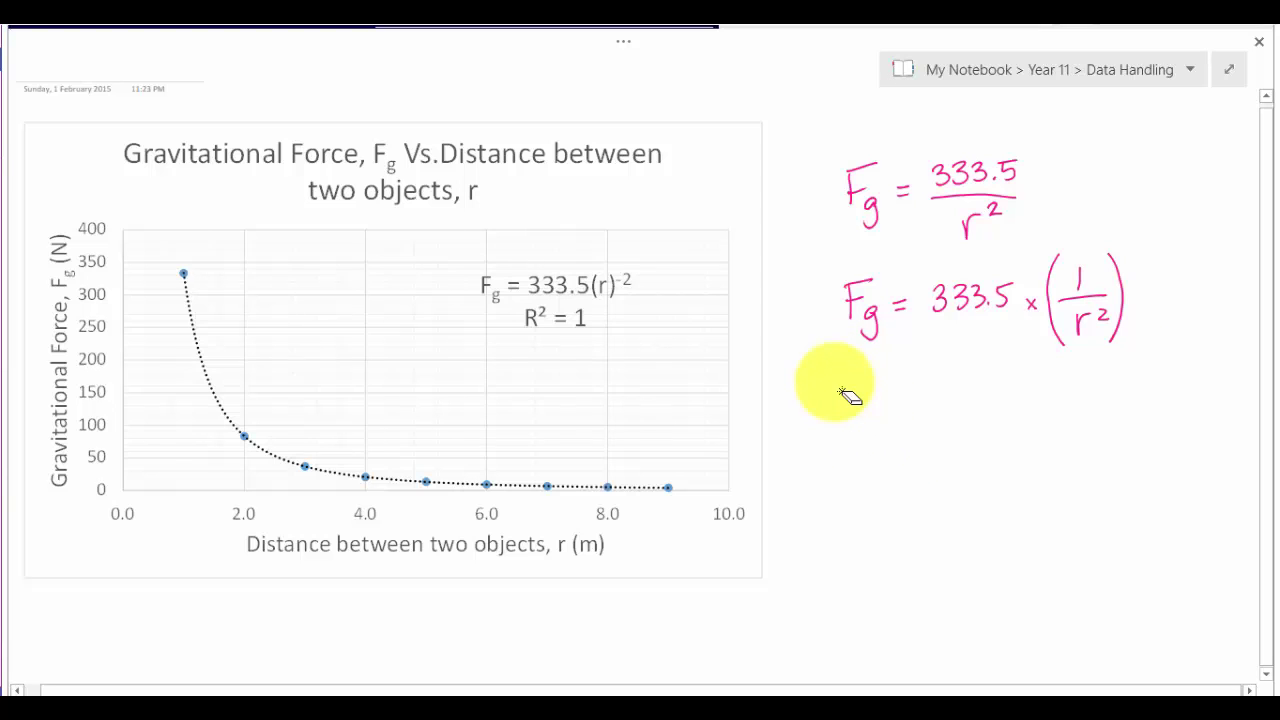
pyautogui.moveTo(851, 396)
pyautogui.mouseDown()
pyautogui.moveTo(864, 418)
pyautogui.moveTo(848, 440)
pyautogui.mouseUp()
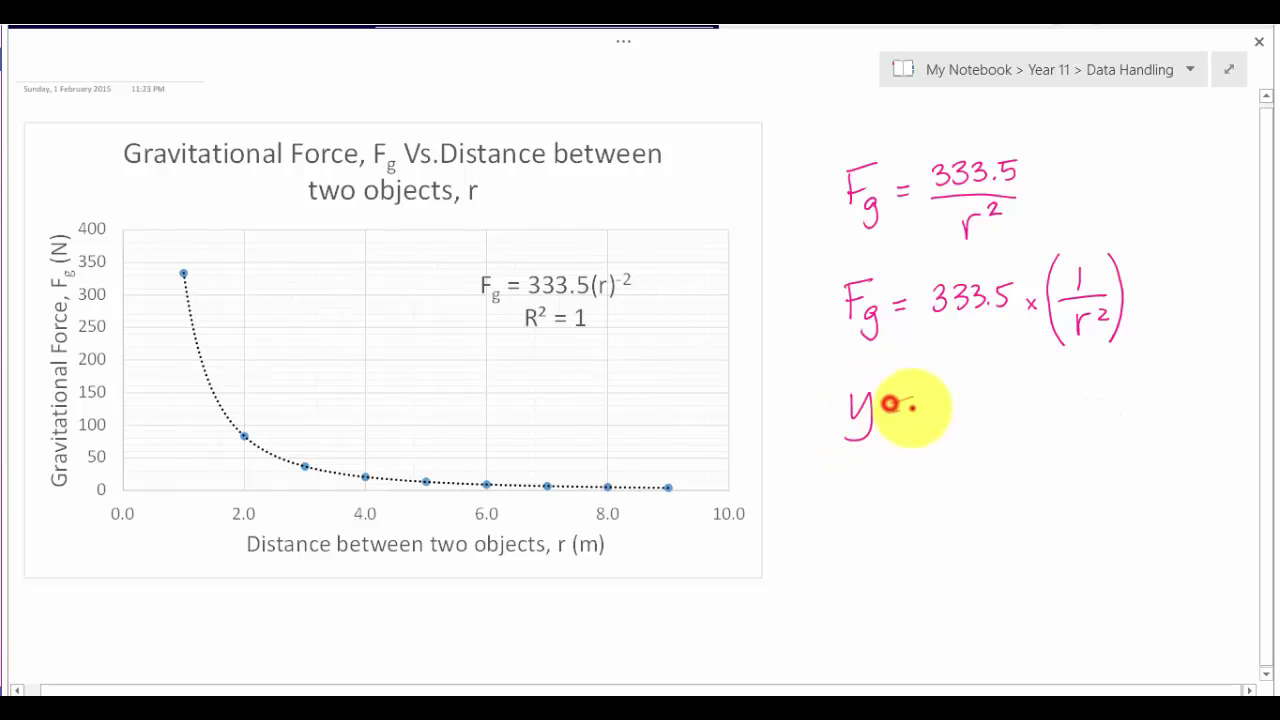
pyautogui.moveTo(889, 403); pyautogui.dragTo(924, 401)
pyautogui.moveTo(890, 415); pyautogui.dragTo(1000, 424)
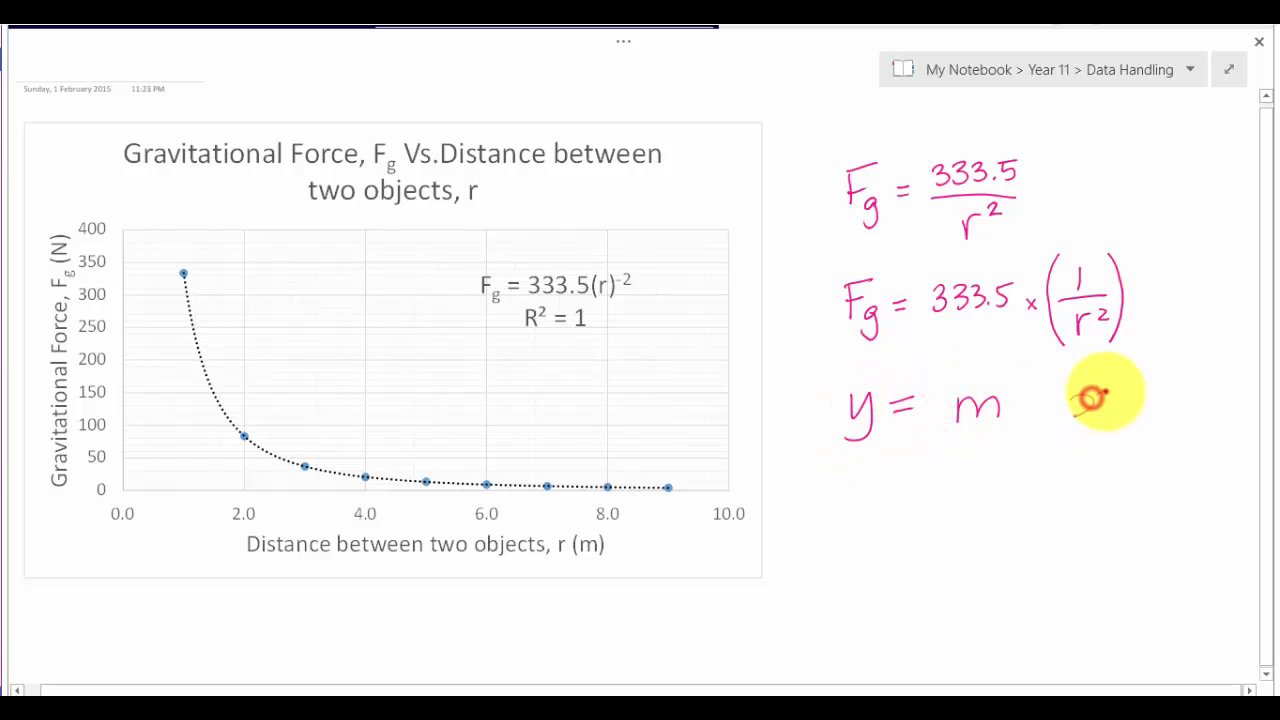
pyautogui.moveTo(1089, 398); pyautogui.dragTo(1072, 414)
pyautogui.moveTo(1105, 392)
pyautogui.mouseDown()
pyautogui.moveTo(1122, 406)
pyautogui.moveTo(1188, 393)
pyautogui.mouseUp()
pyautogui.moveTo(1176, 381); pyautogui.dragTo(1176, 405)
pyautogui.moveTo(1244, 383); pyautogui.dragTo(1242, 404)
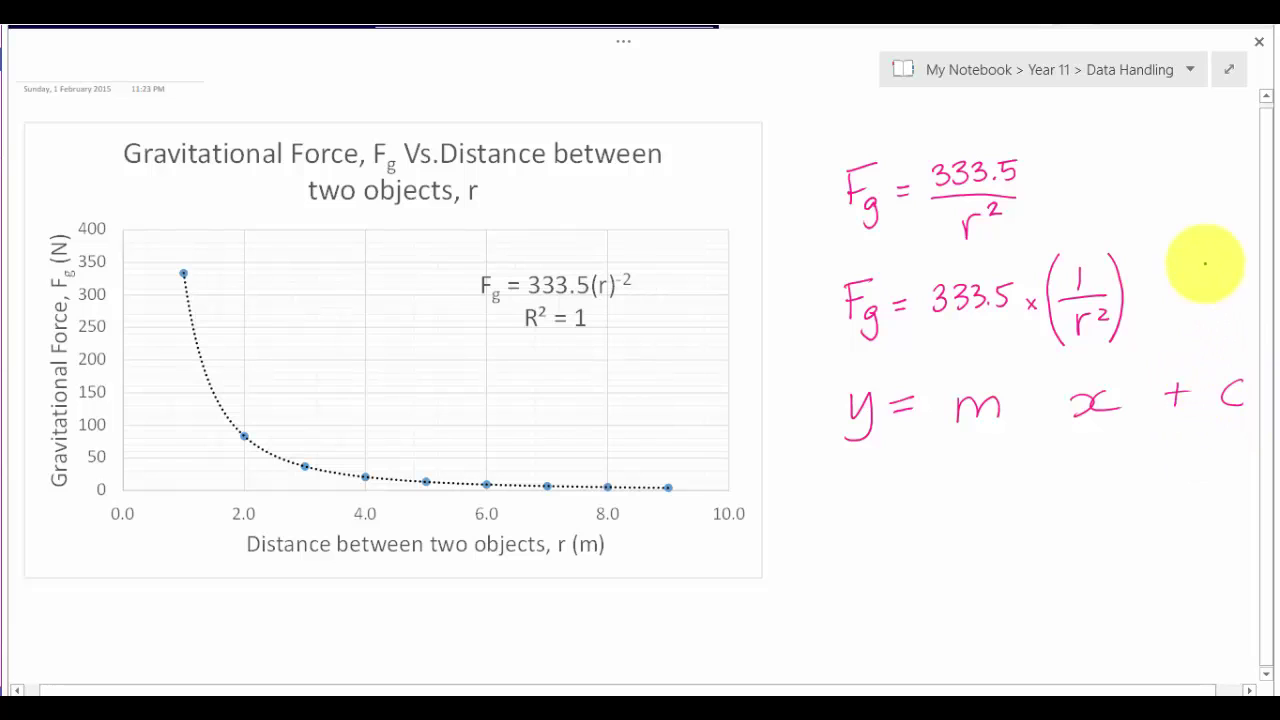
pyautogui.moveTo(1171, 386)
pyautogui.mouseDown()
pyautogui.moveTo(1163, 403)
pyautogui.moveTo(1214, 411)
pyautogui.mouseUp()
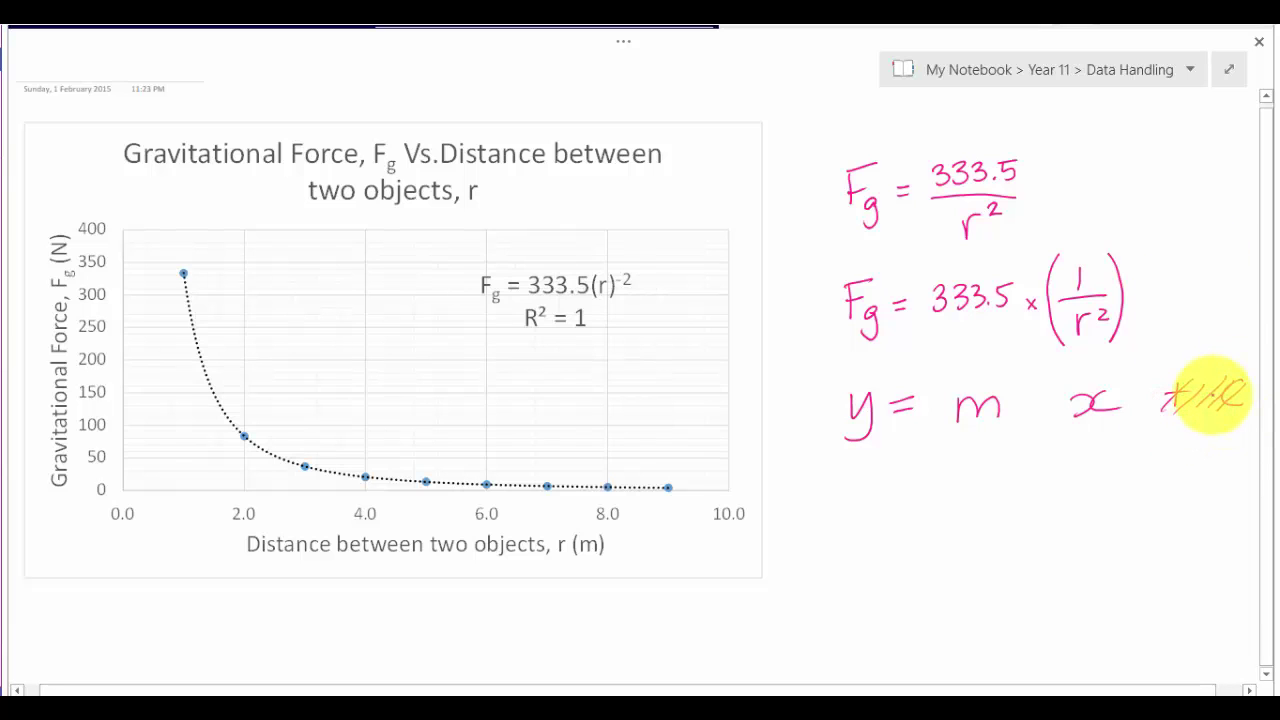
# Step: Box 333.5 and m with the green highlighter and link the two boxes with a double-headed arrow
pyautogui.click(630, 41)
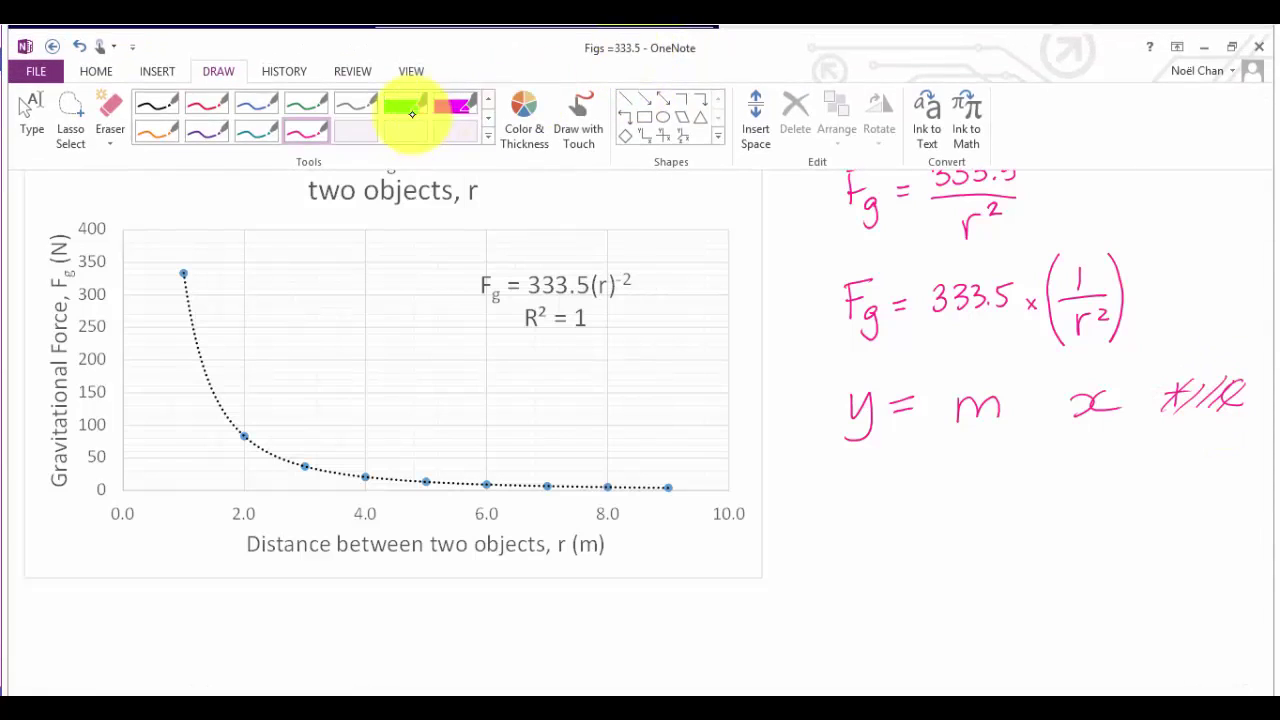
pyautogui.click(411, 113)
pyautogui.moveTo(918, 322)
pyautogui.mouseDown()
pyautogui.moveTo(920, 294)
pyautogui.moveTo(1018, 268)
pyautogui.moveTo(918, 326)
pyautogui.mouseUp()
pyautogui.moveTo(930, 378); pyautogui.dragTo(993, 375)
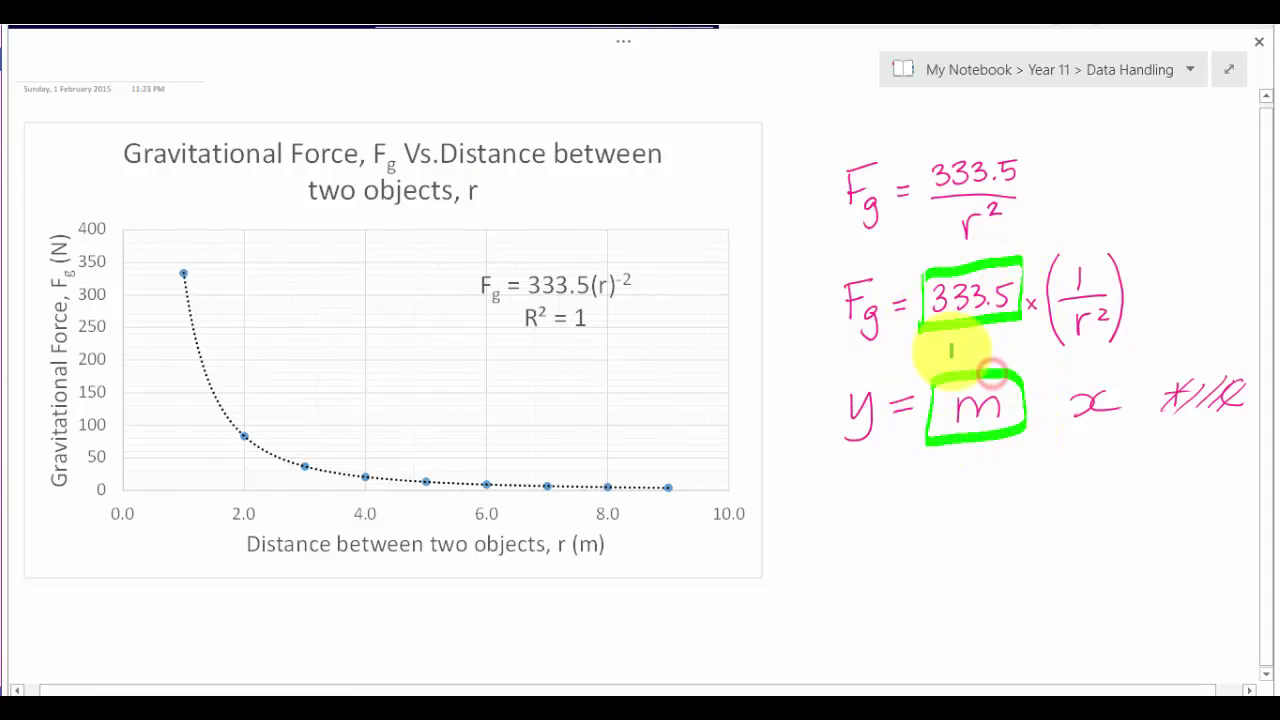
pyautogui.moveTo(970, 332)
pyautogui.mouseDown()
pyautogui.moveTo(971, 366)
pyautogui.moveTo(986, 329)
pyautogui.mouseUp()
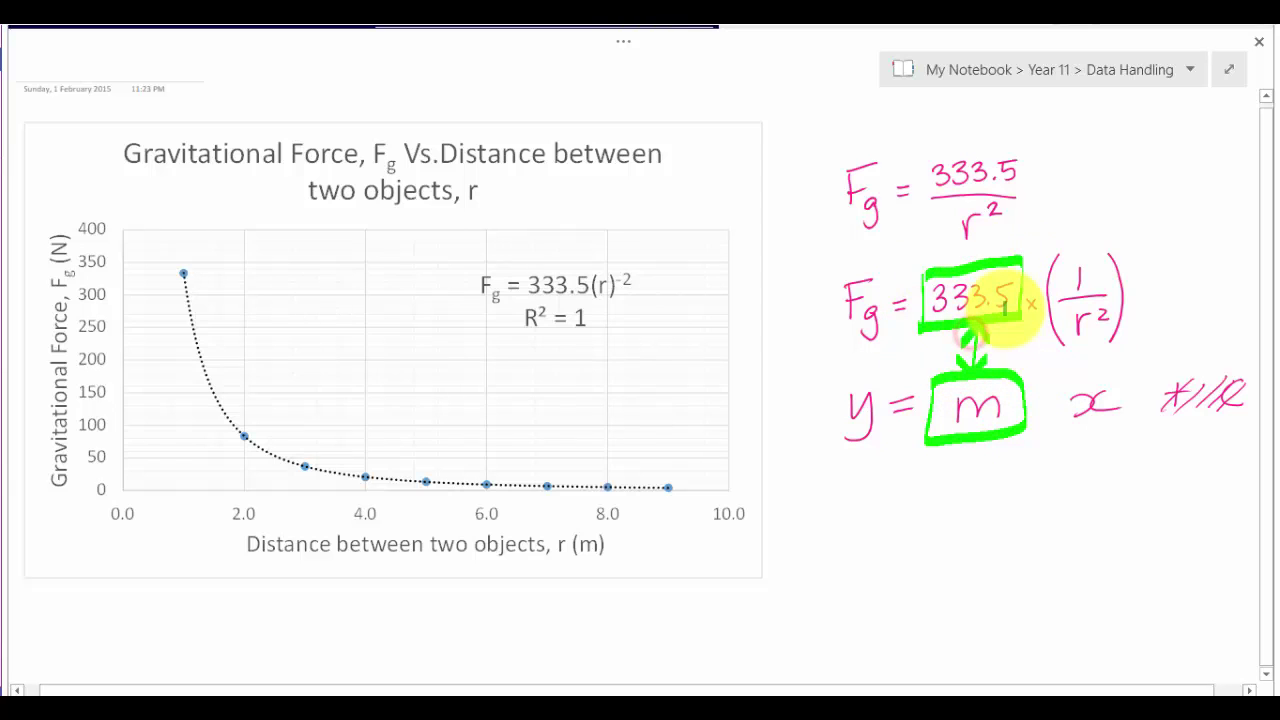
# Step: Circle the (1/r²) term and the x beneath it with the yellow highlighter
pyautogui.click(628, 37)
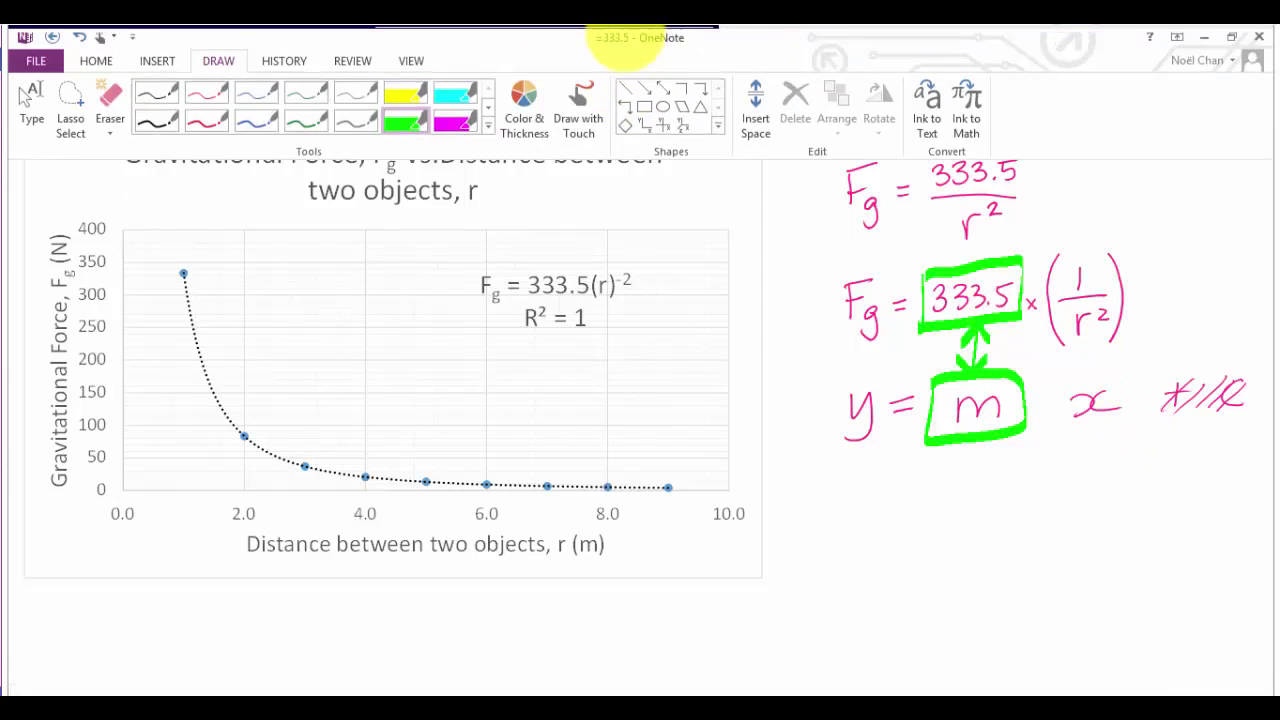
pyautogui.click(405, 95)
pyautogui.moveTo(1138, 253)
pyautogui.mouseDown()
pyautogui.moveTo(1035, 292)
pyautogui.moveTo(1120, 357)
pyautogui.moveTo(1129, 251)
pyautogui.moveTo(1112, 235)
pyautogui.mouseUp()
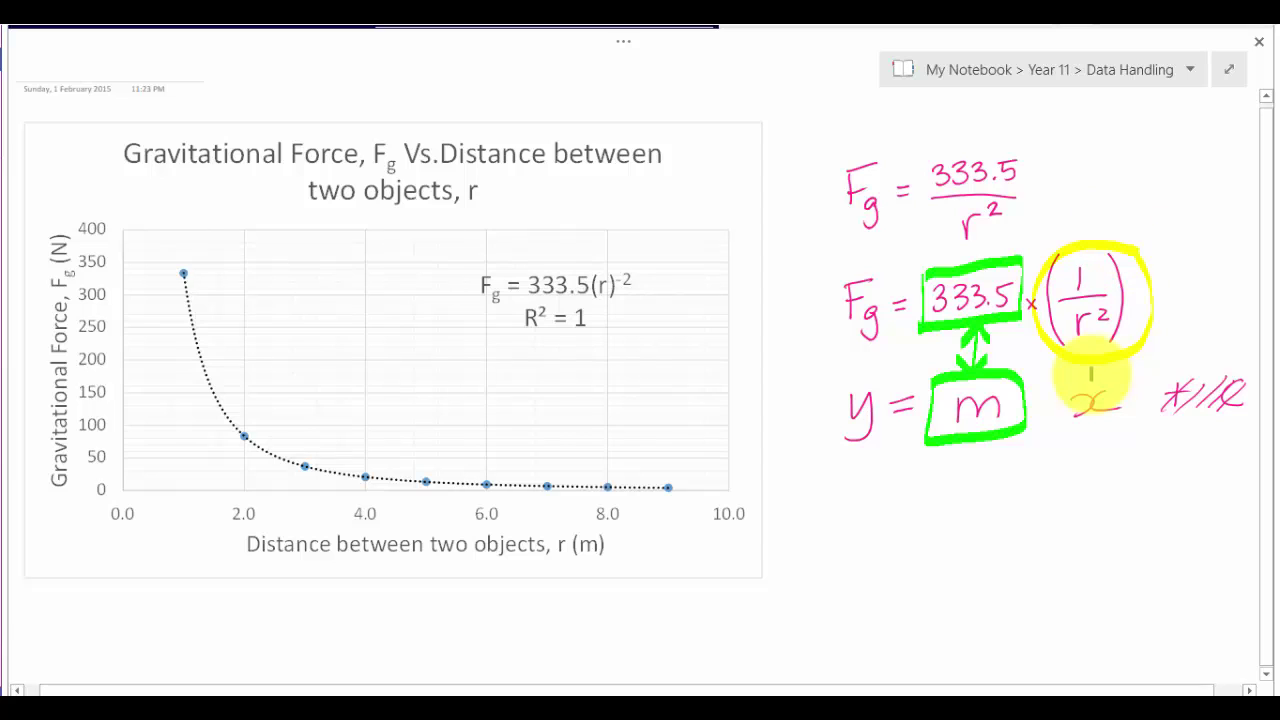
pyautogui.moveTo(1105, 365)
pyautogui.mouseDown()
pyautogui.moveTo(1057, 440)
pyautogui.moveTo(1100, 368)
pyautogui.mouseUp()
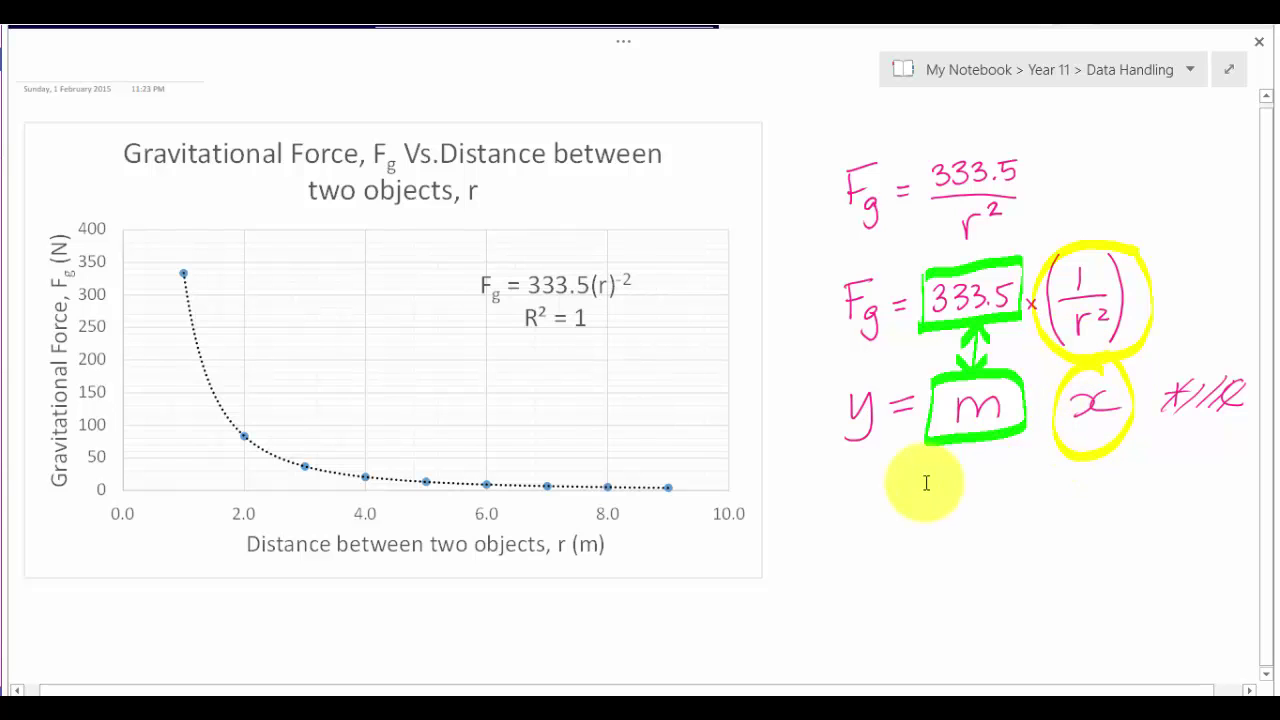
pyautogui.moveTo(400, 694)
pyautogui.click(310, 652)
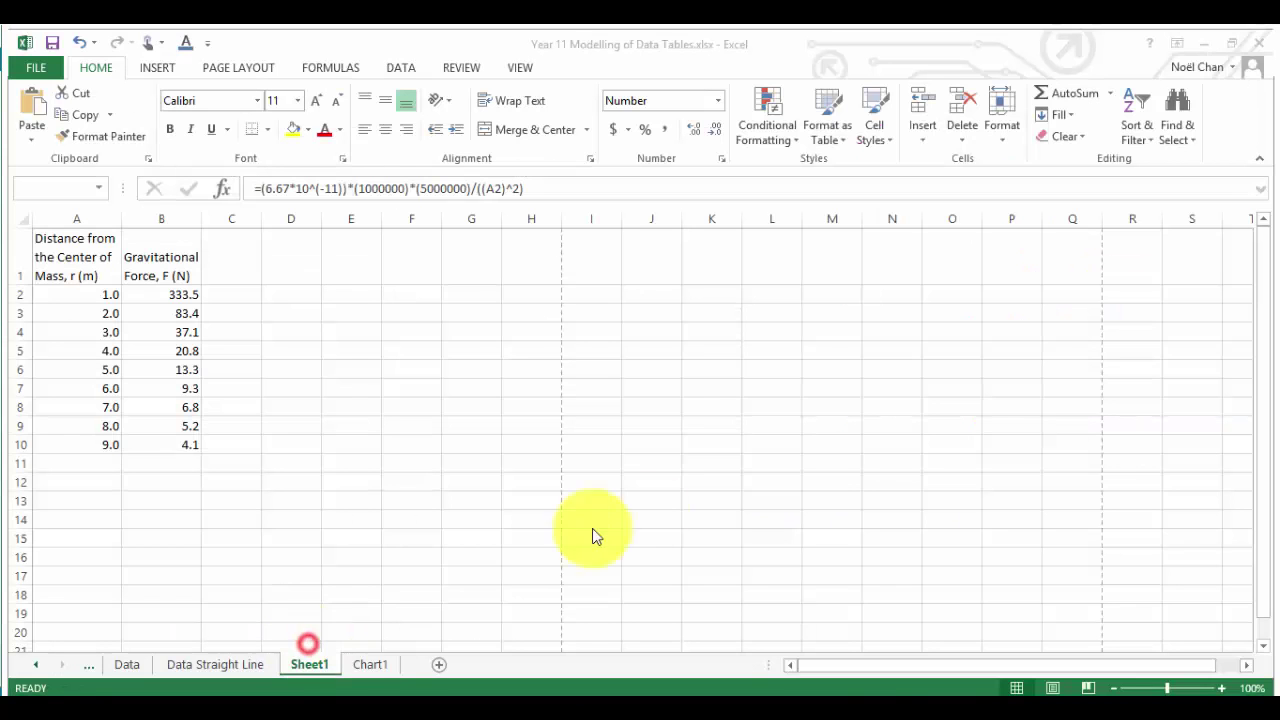
pyautogui.moveTo(161, 294); pyautogui.dragTo(161, 444)
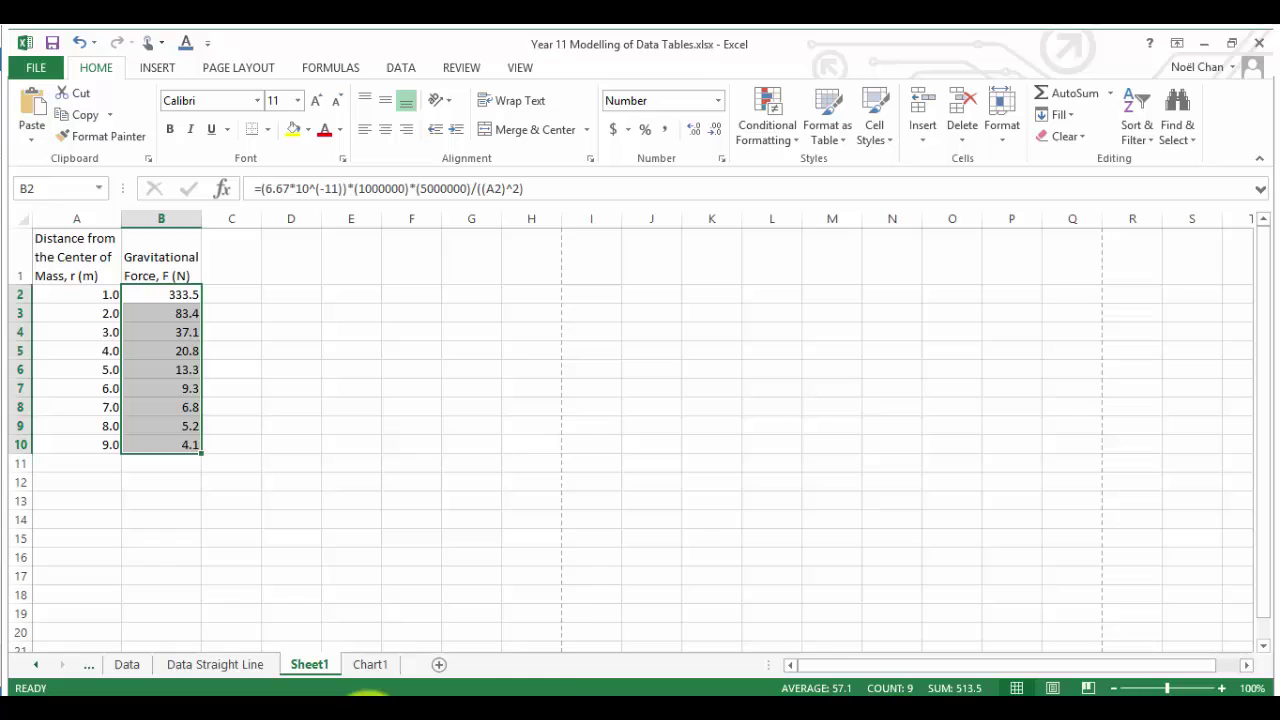
# Step: Switch to the Book1 workbook in Excel and start the header in cell C1 with "1/"
pyautogui.moveTo(355, 696)
pyautogui.click(429, 648)
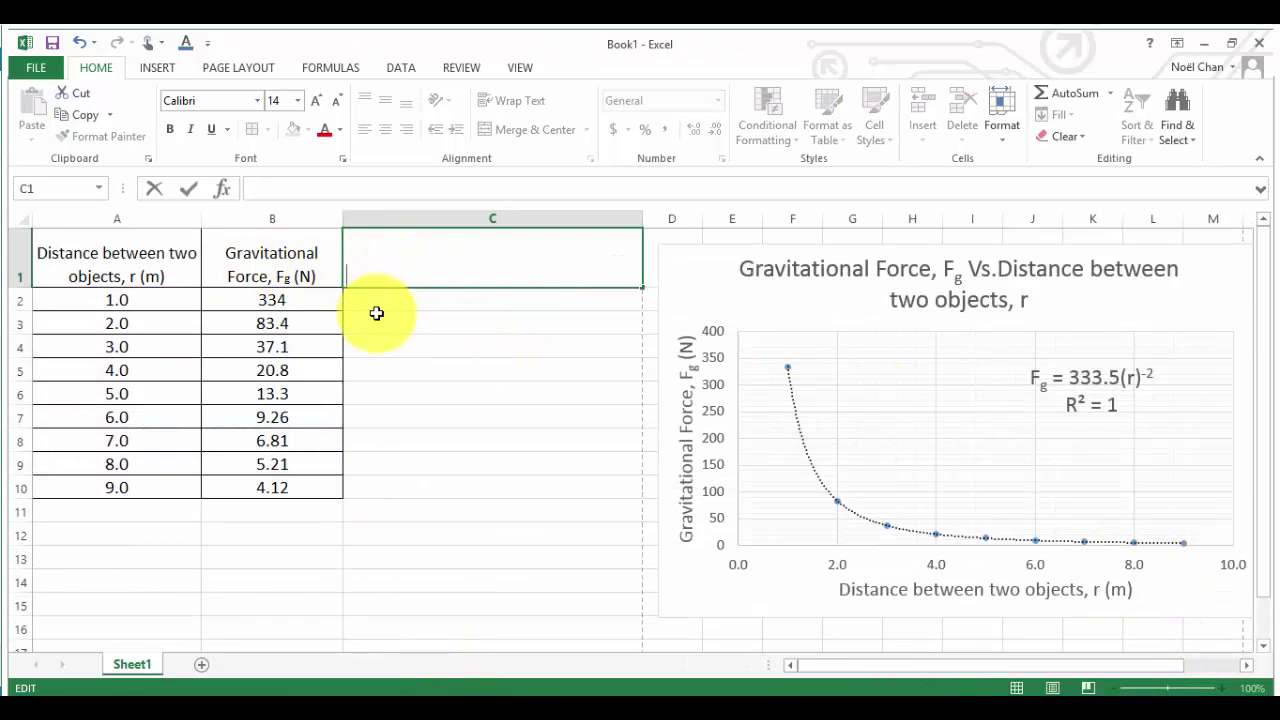
pyautogui.click(374, 314)
pyautogui.click(389, 260)
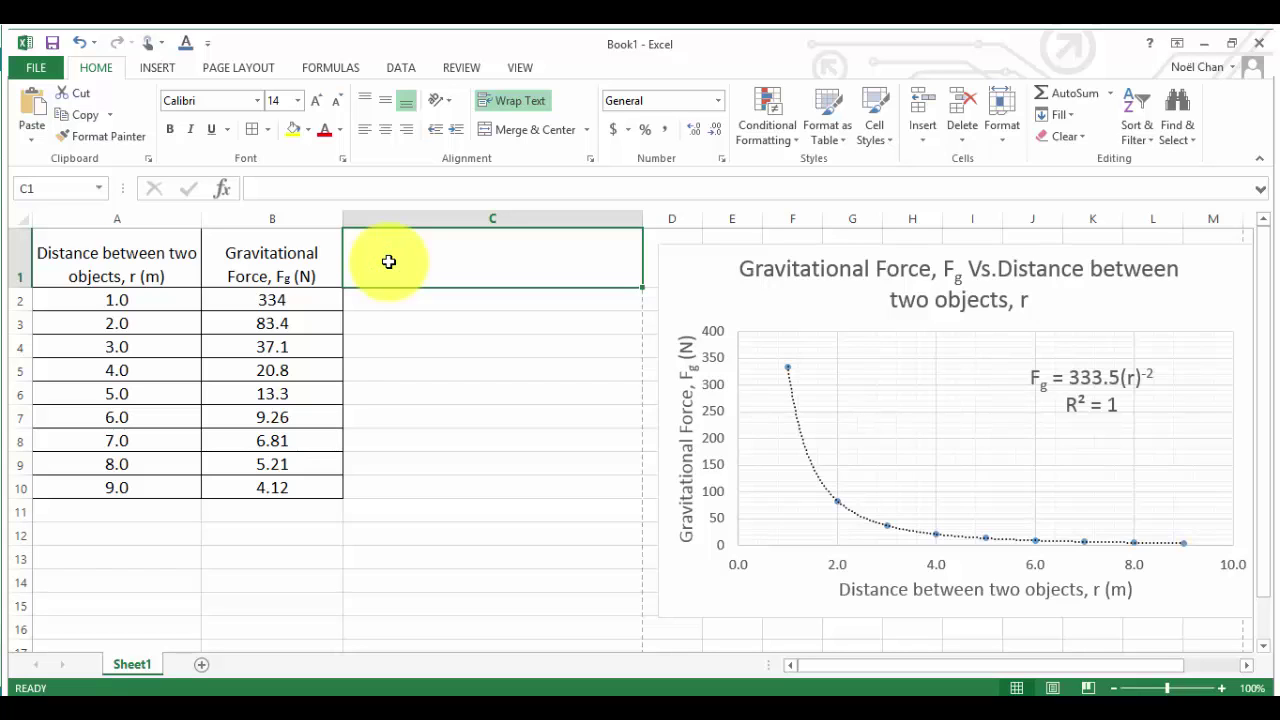
pyautogui.write('1')
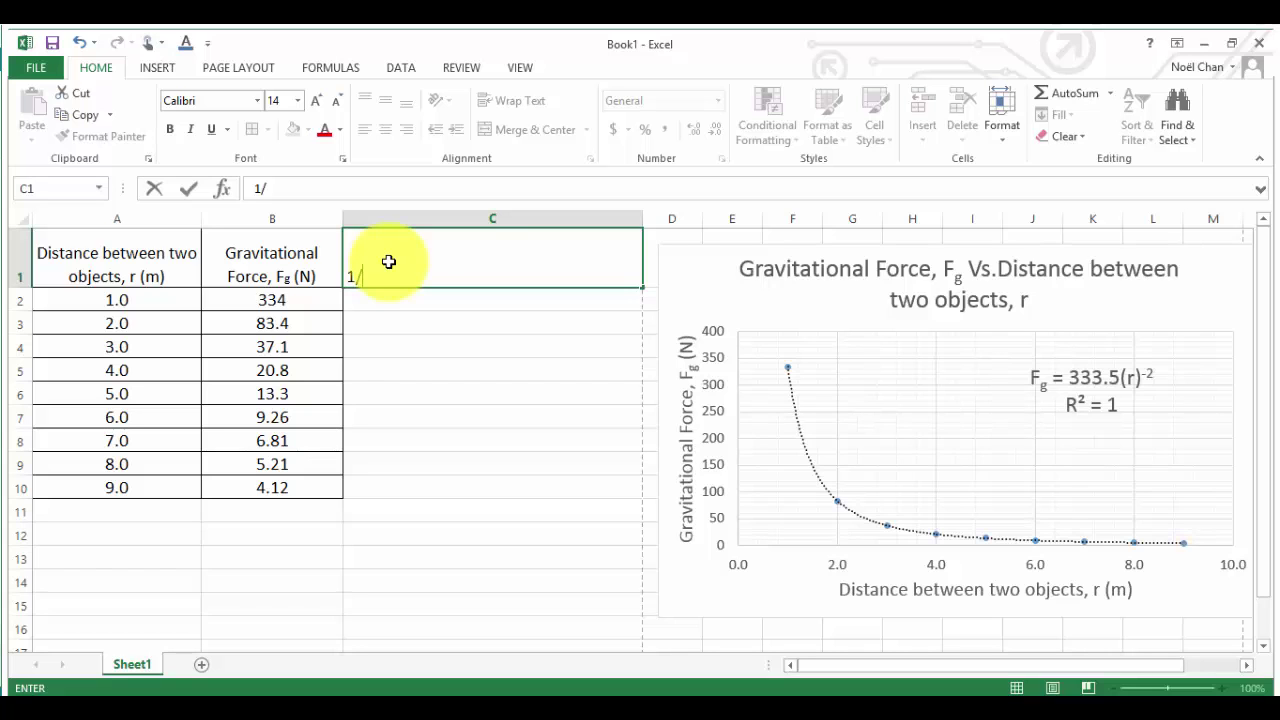
pyautogui.write('/')
# Step: Copy "Distance between two objects" from the A1 header and complete C1 as "1/(Distance between two objects)2, 1/r2 (1/m2)"
pyautogui.click(46, 252)
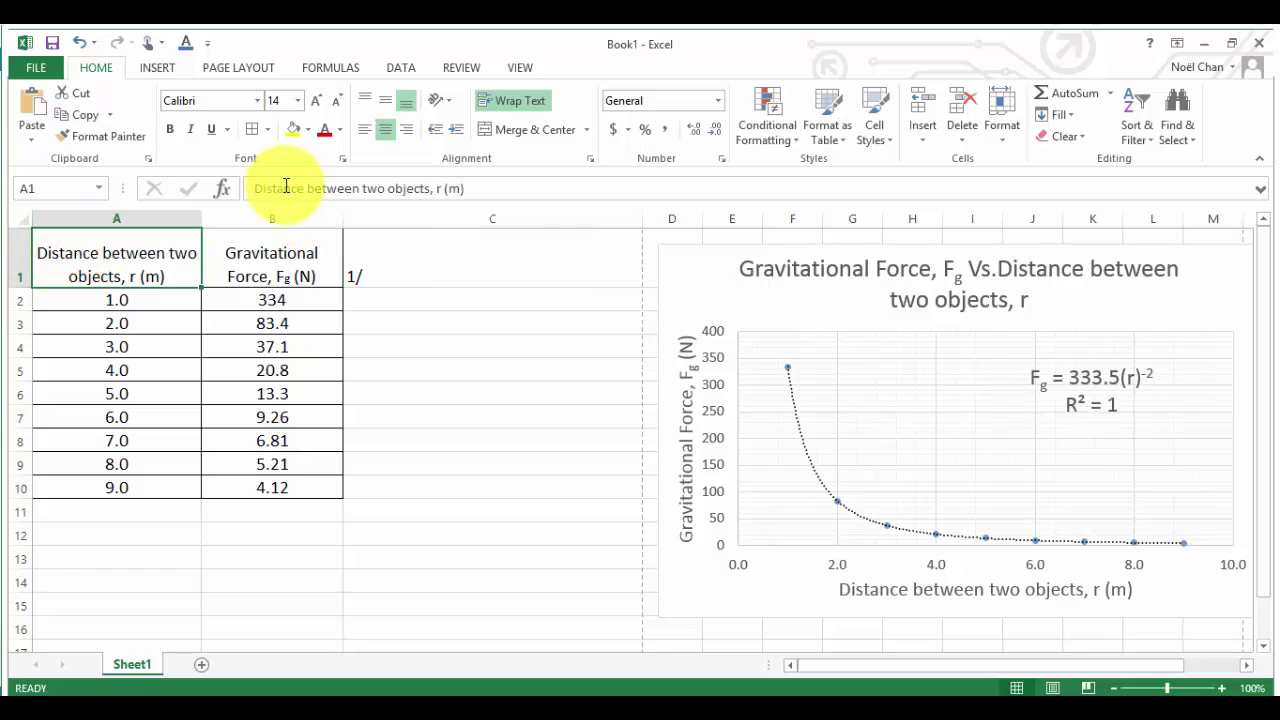
pyautogui.moveTo(254, 188); pyautogui.dragTo(429, 188)
pyautogui.hotkey('ctrl', 'c')
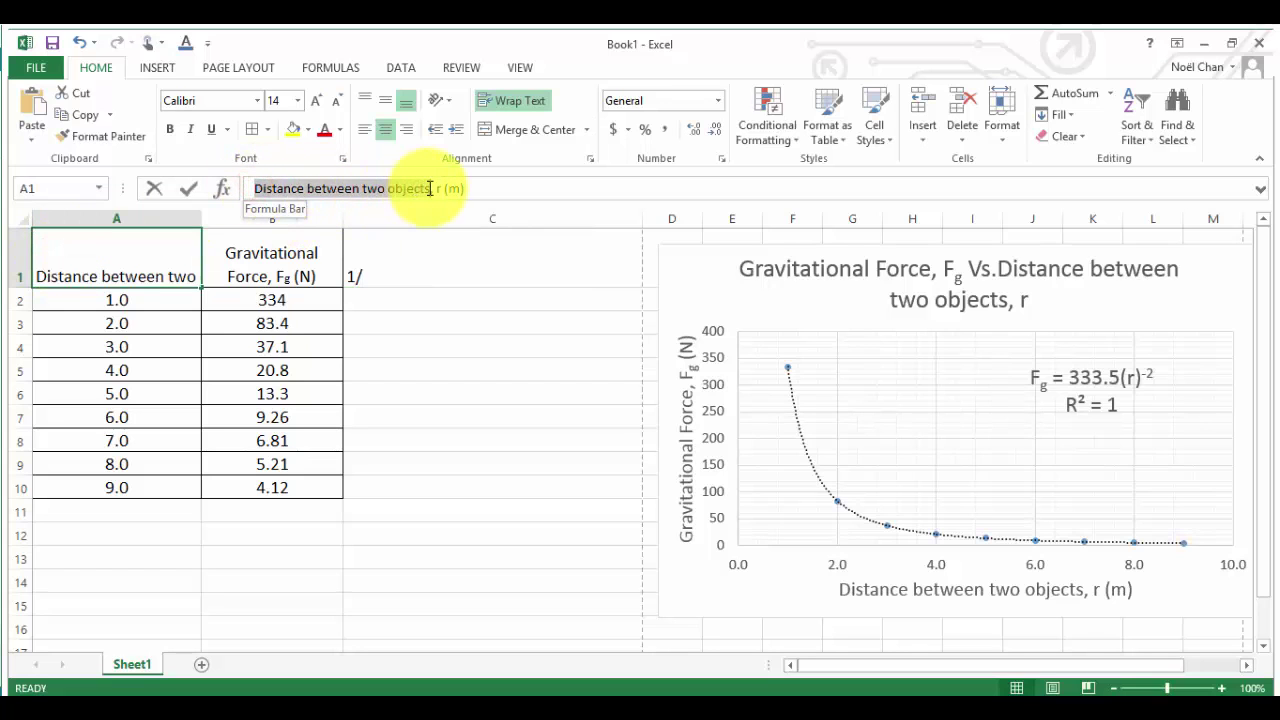
pyautogui.click(379, 266)
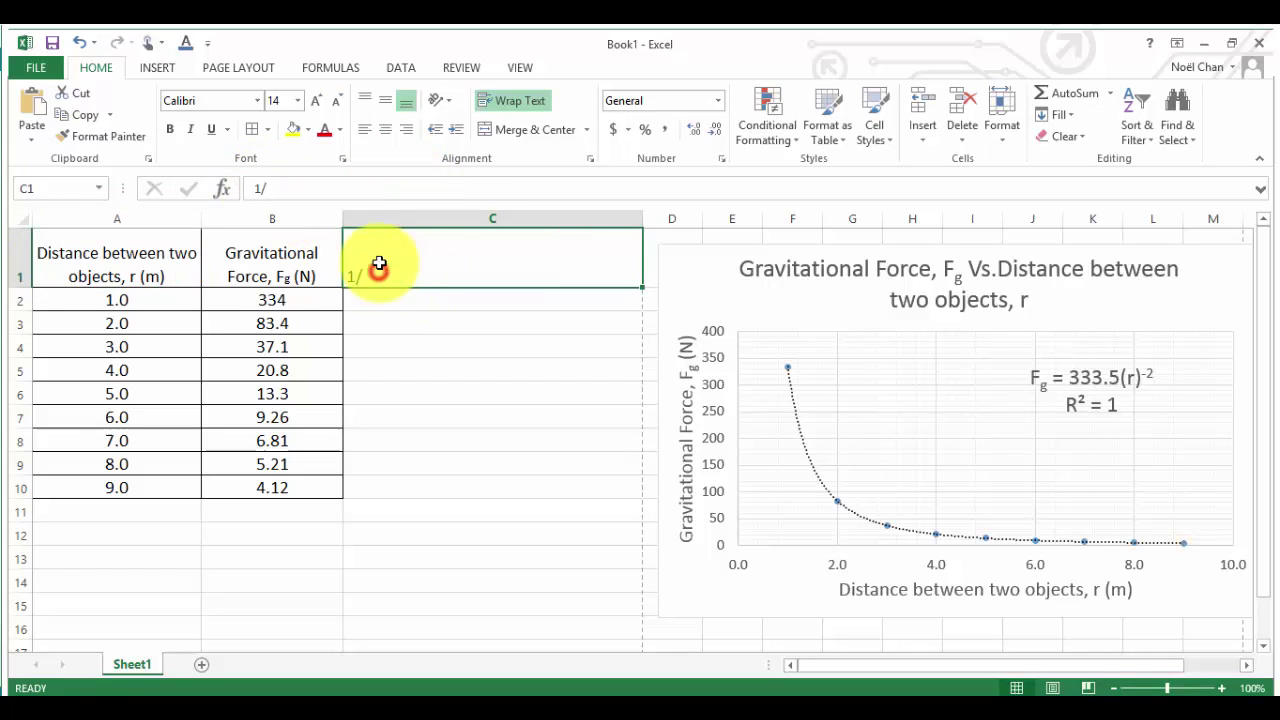
pyautogui.click(330, 184)
pyautogui.write('(')
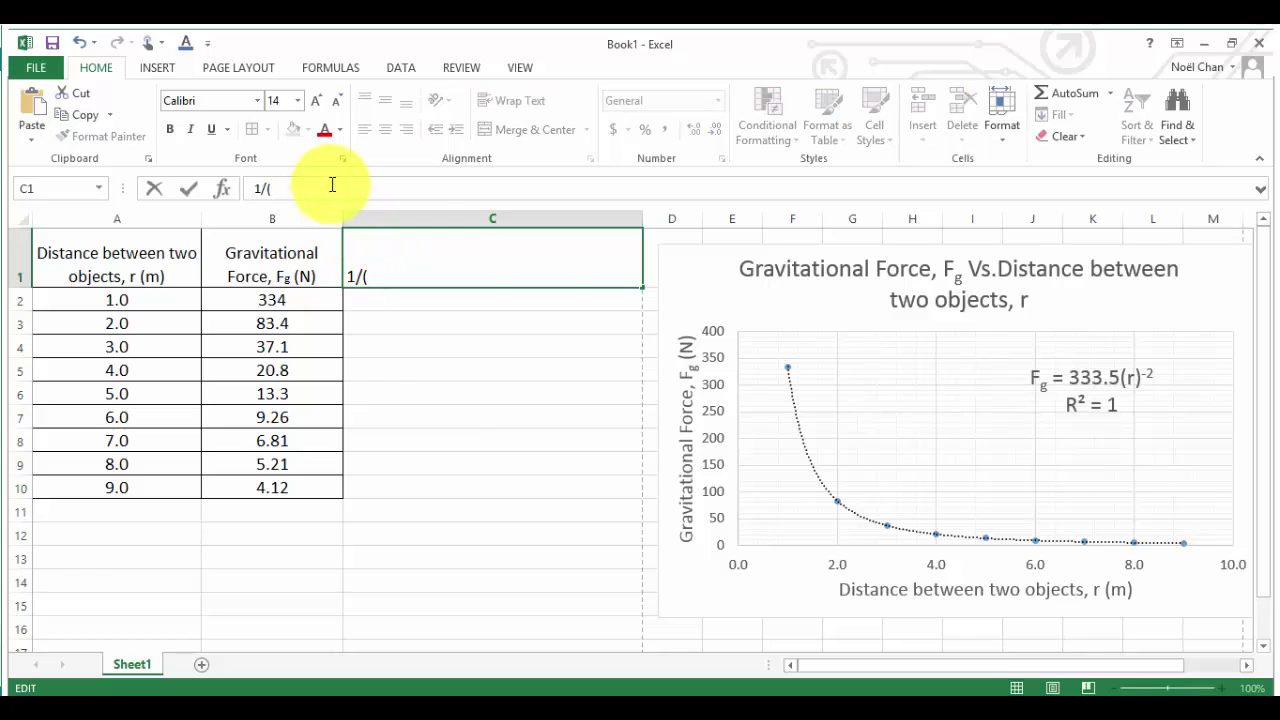
pyautogui.hotkey('ctrl', 'v')
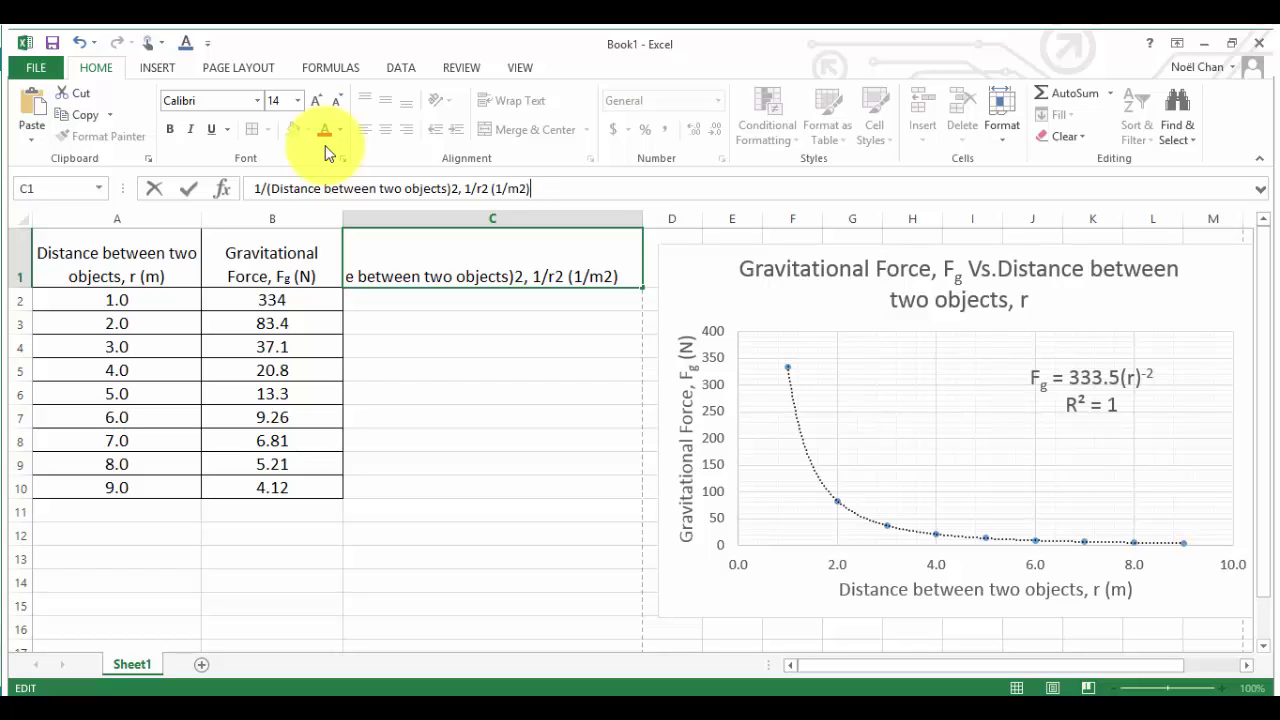
# Step: Format the 2 after the closing bracket of "(Distance between two objects)" in C1 as superscript
pyautogui.click(516, 279)
pyautogui.moveTo(516, 277); pyautogui.dragTo(524, 277)
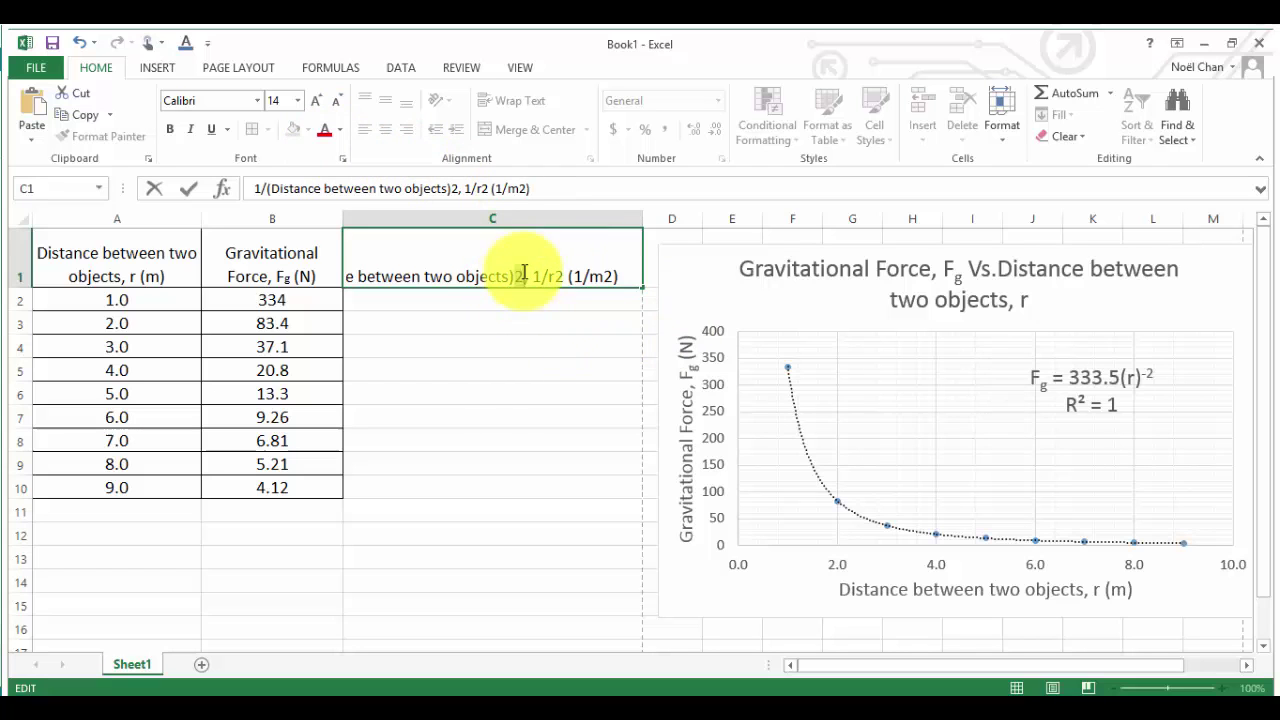
pyautogui.click(342, 159)
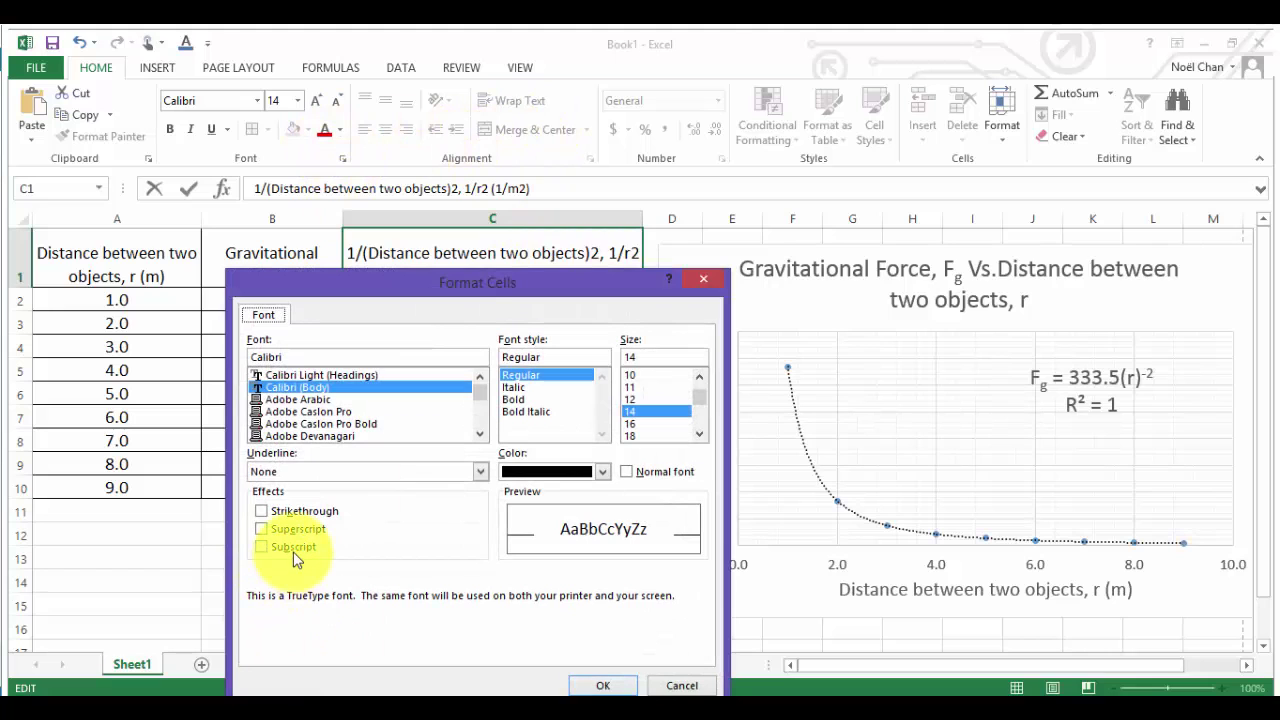
pyautogui.click(297, 533)
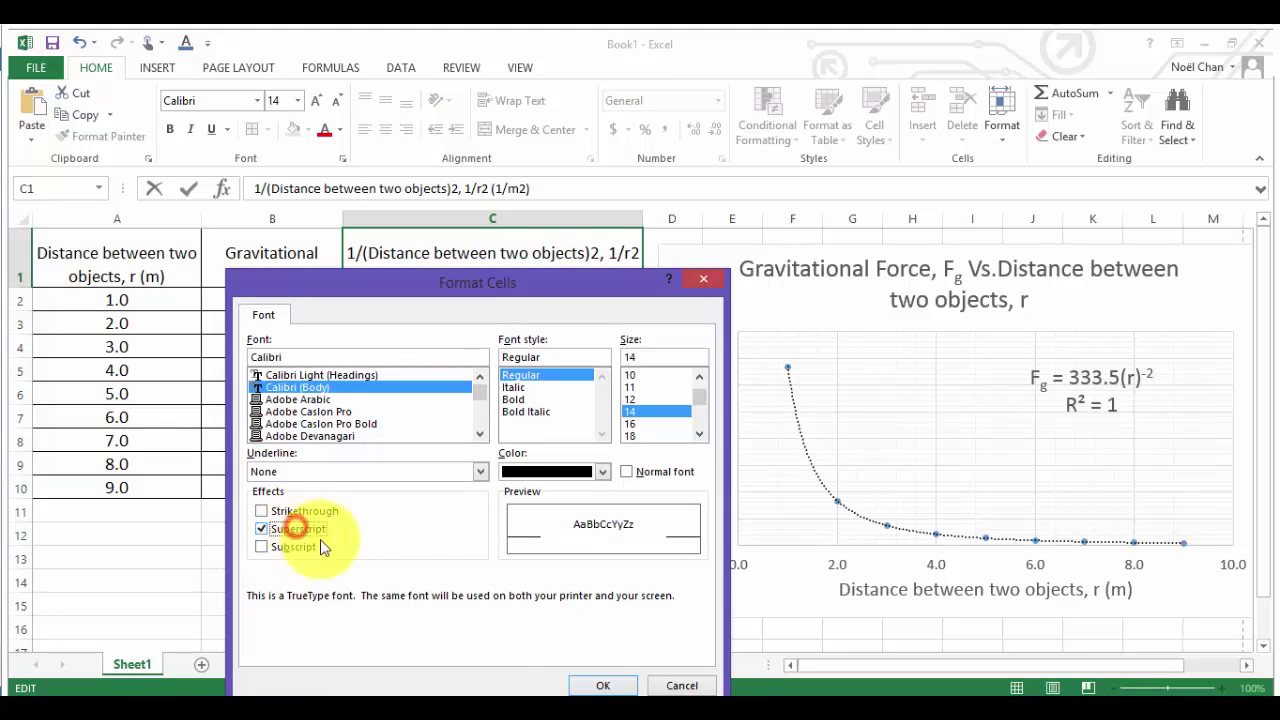
pyautogui.click(603, 685)
# Step: Format the 2 in "1/r2" of the C1 header as superscript
pyautogui.moveTo(627, 253); pyautogui.dragTo(637, 253)
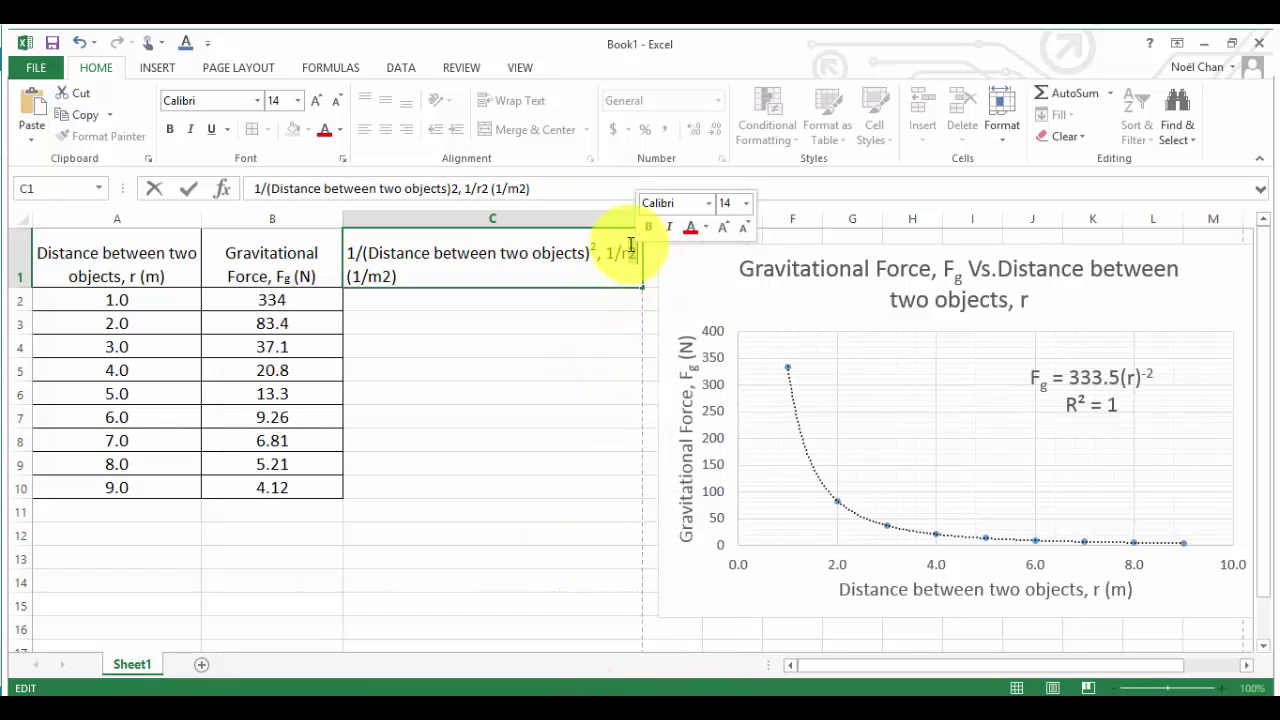
pyautogui.click(342, 158)
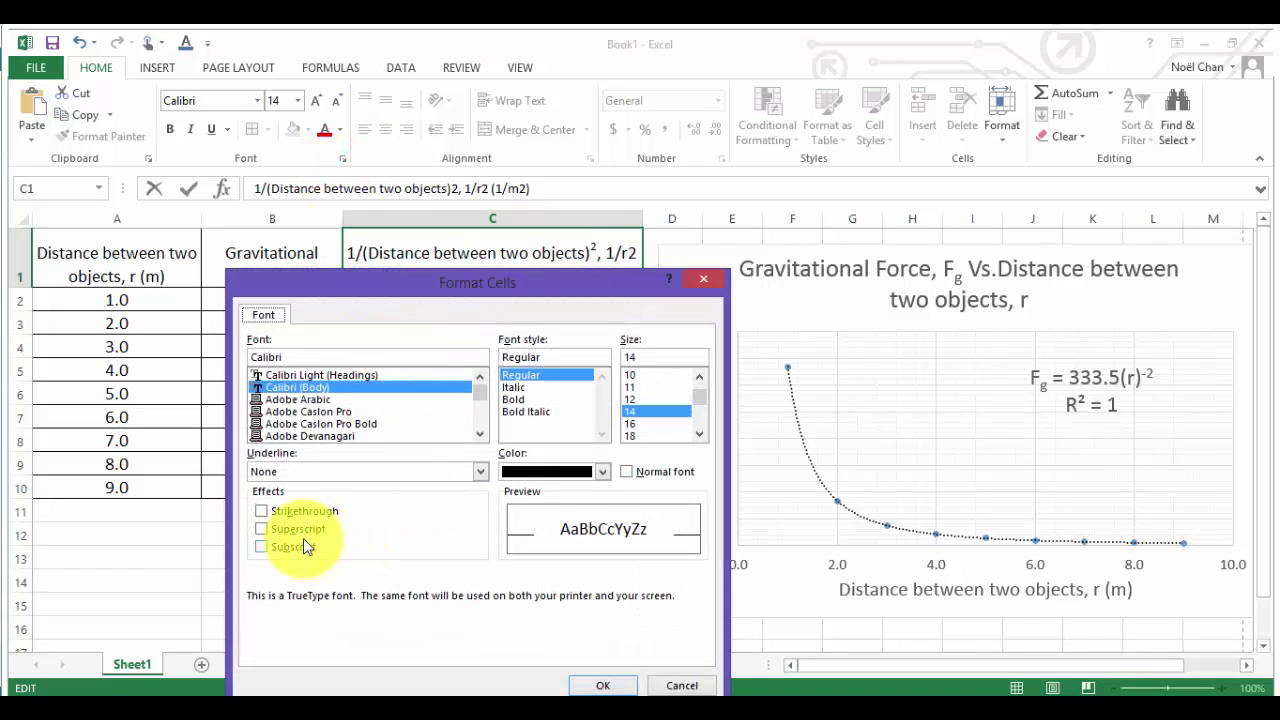
pyautogui.click(298, 530)
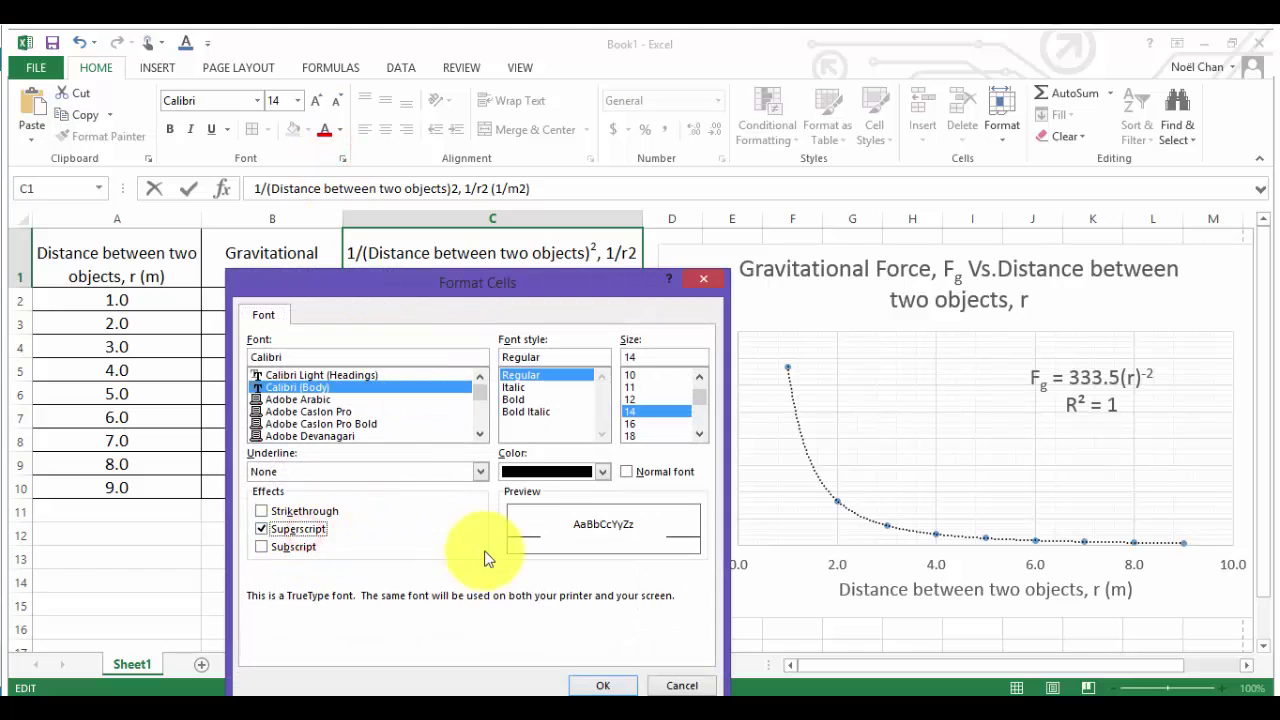
pyautogui.click(576, 686)
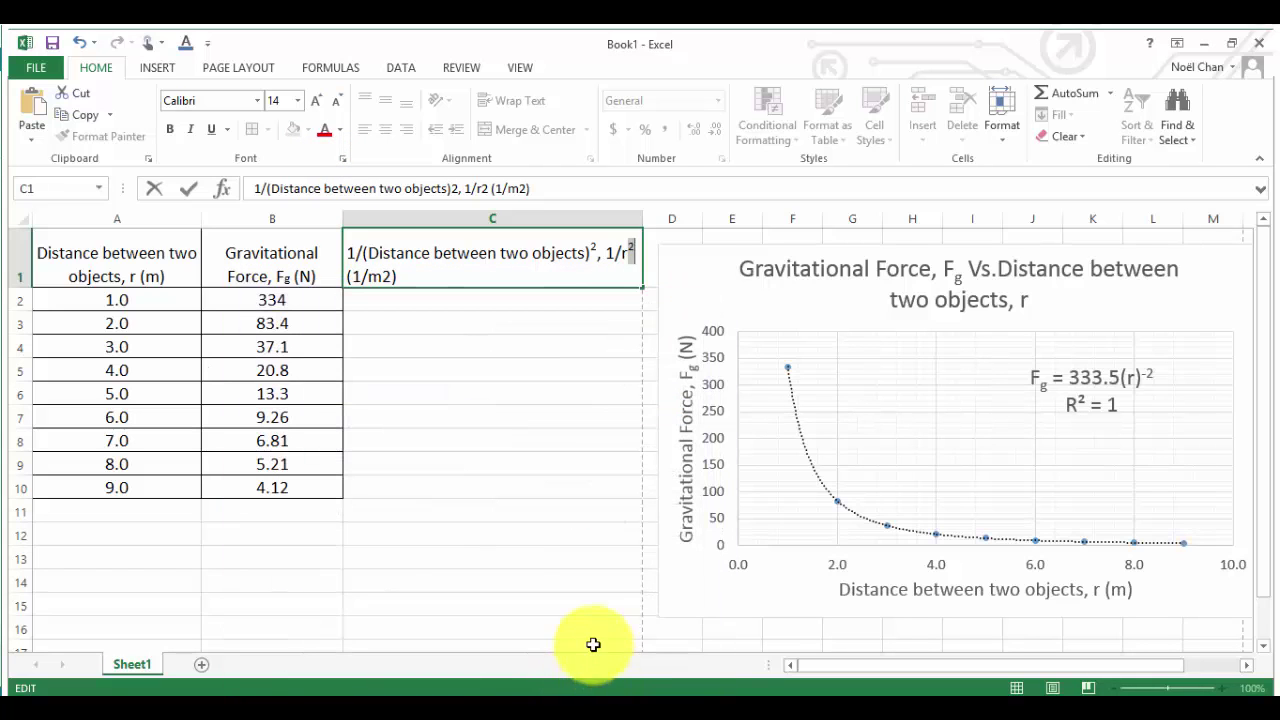
# Step: Format the 2 in the unit "(1/m2)" of C1 as superscript and narrow column C to suit the two-line header
pyautogui.moveTo(414, 442); pyautogui.dragTo(386, 277)
pyautogui.click(384, 275)
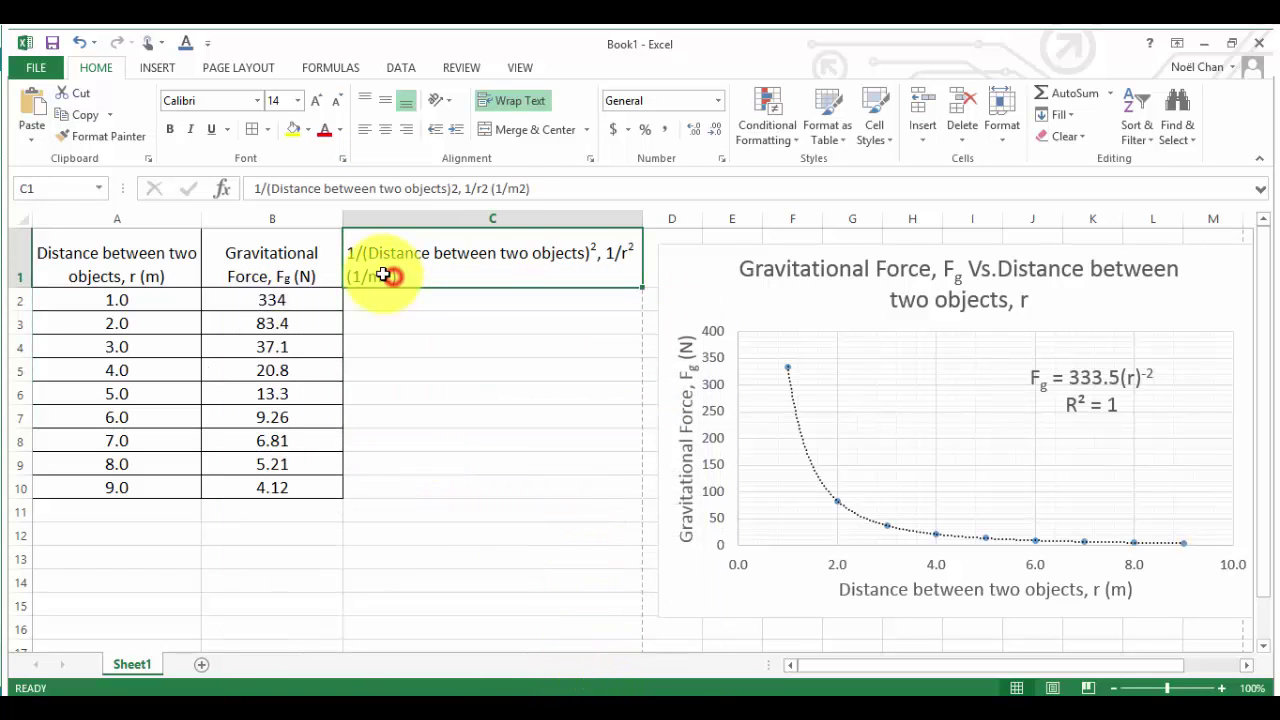
pyautogui.moveTo(490, 189); pyautogui.dragTo(523, 190)
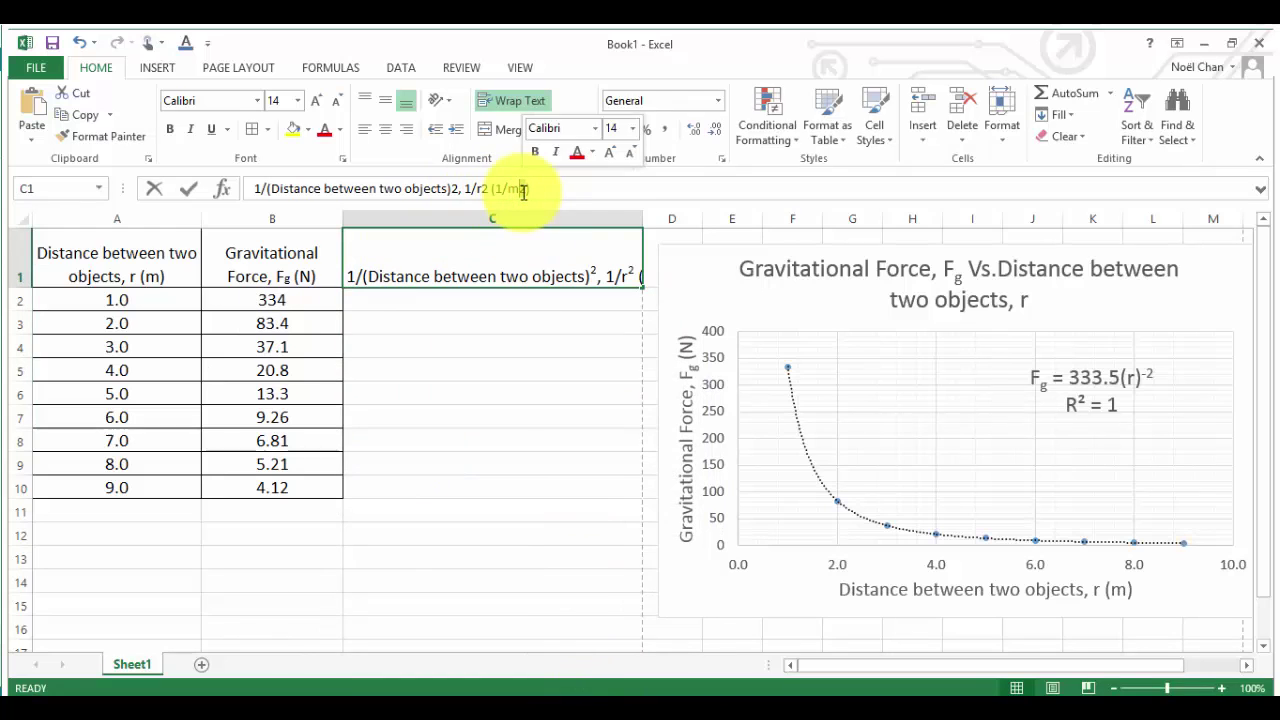
pyautogui.hotkey('ctrl', '1')
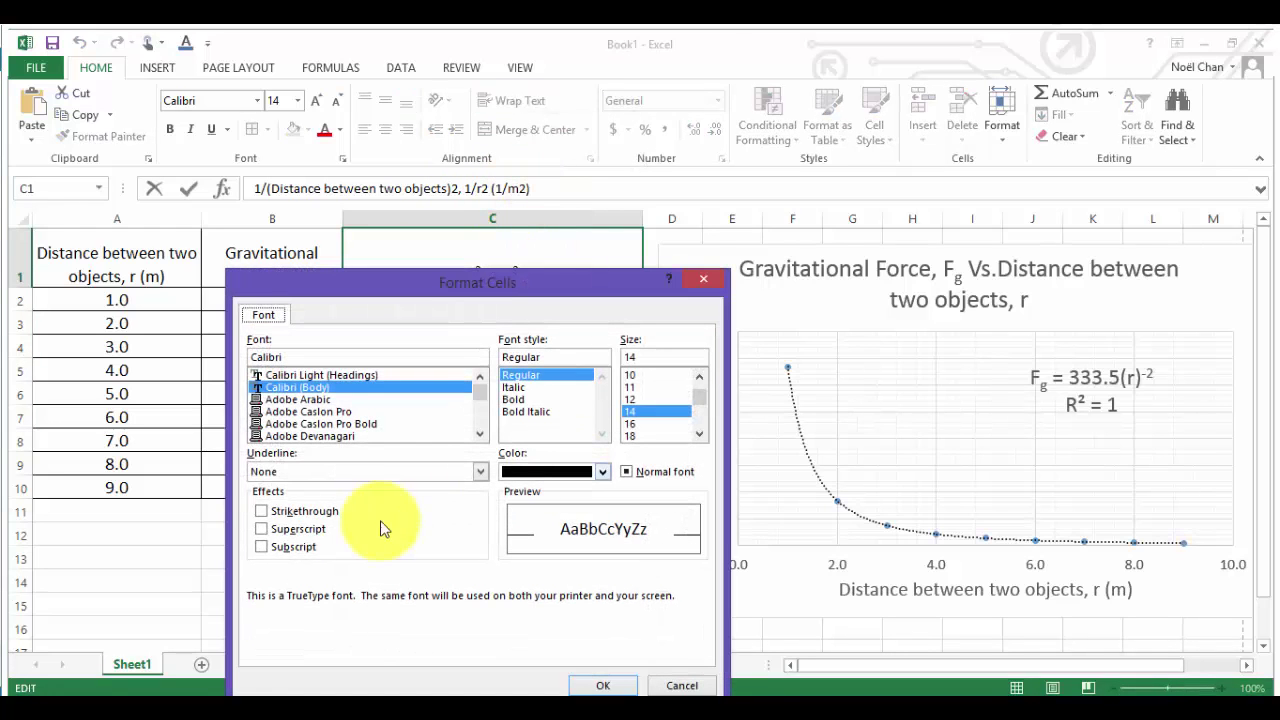
pyautogui.click(264, 533)
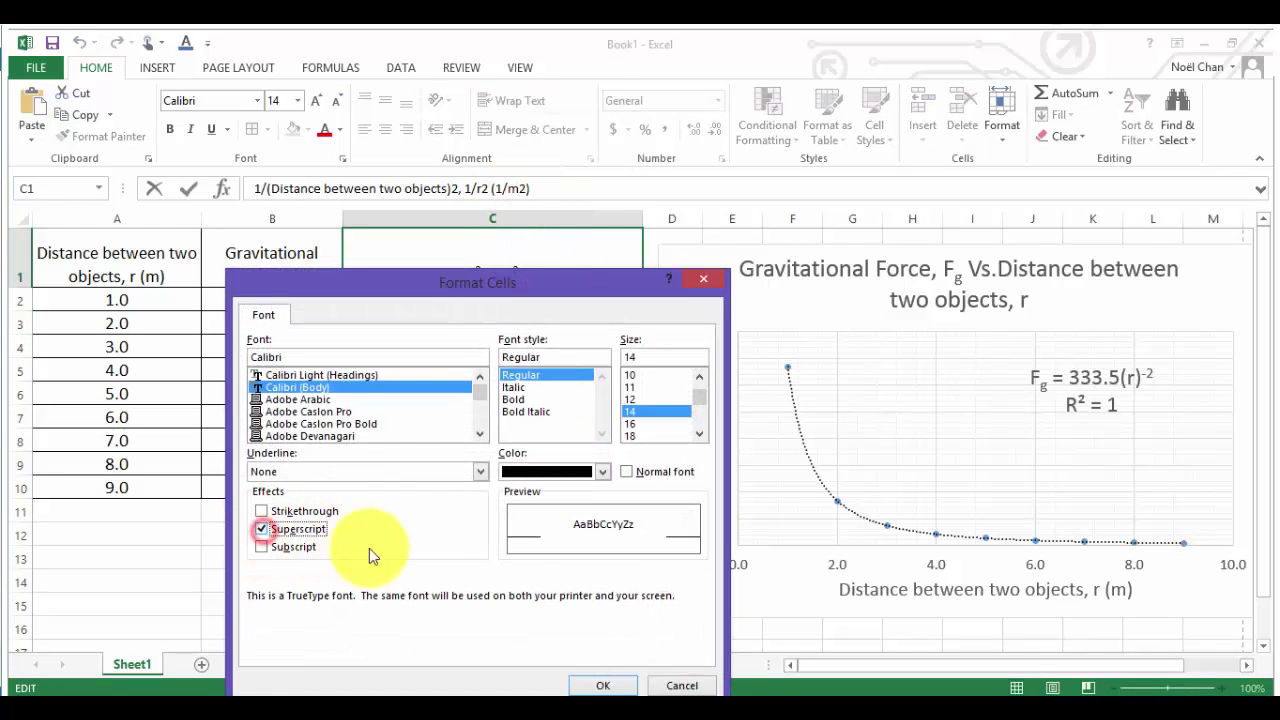
pyautogui.click(590, 688)
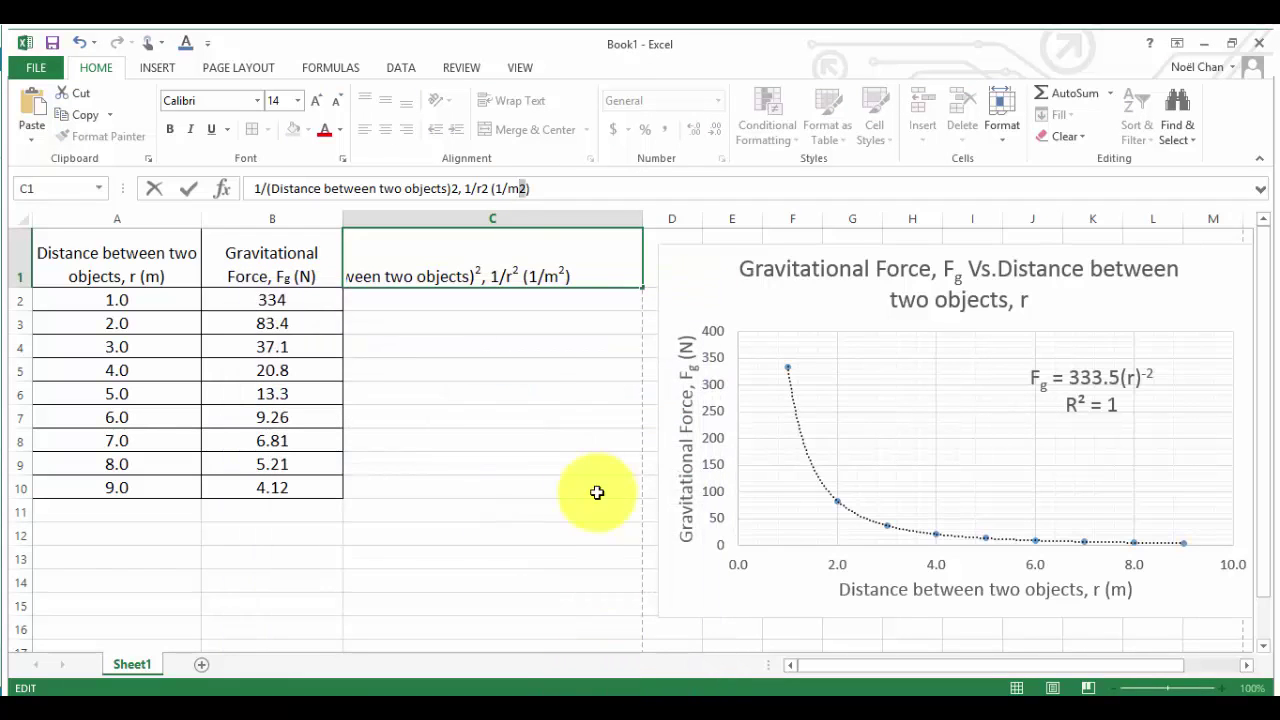
pyautogui.click(519, 329)
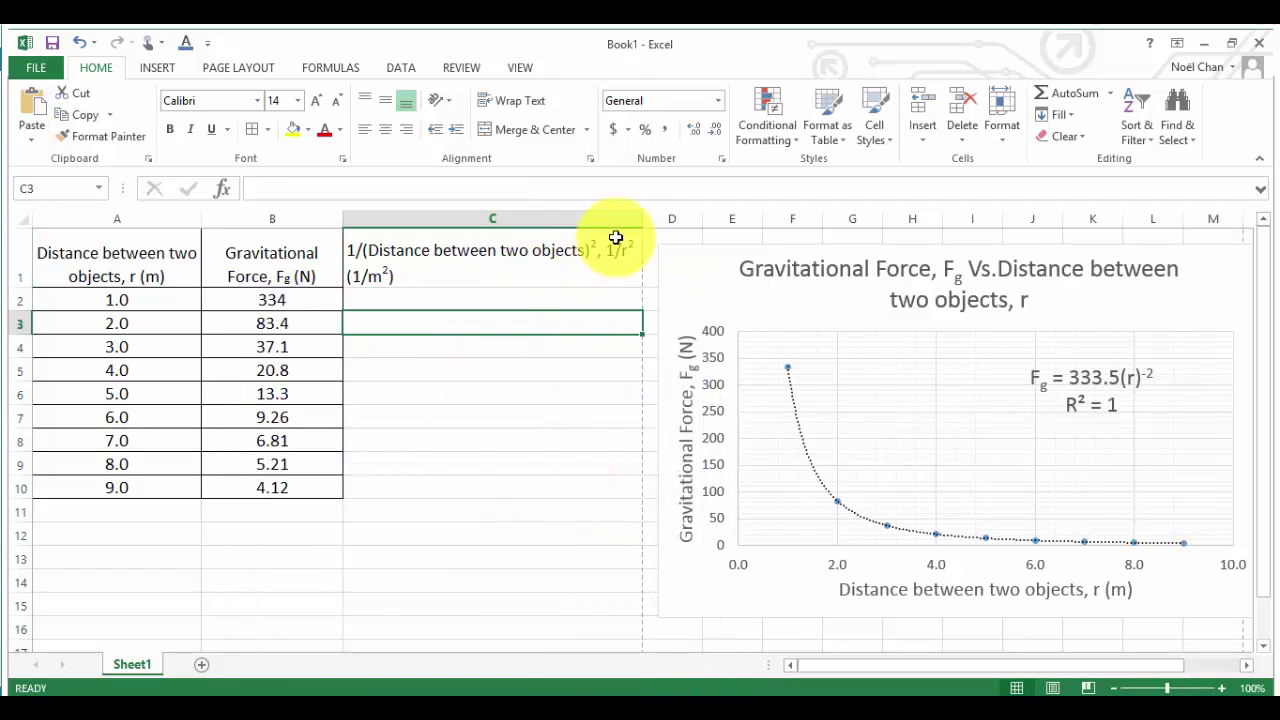
pyautogui.moveTo(641, 218); pyautogui.dragTo(563, 217)
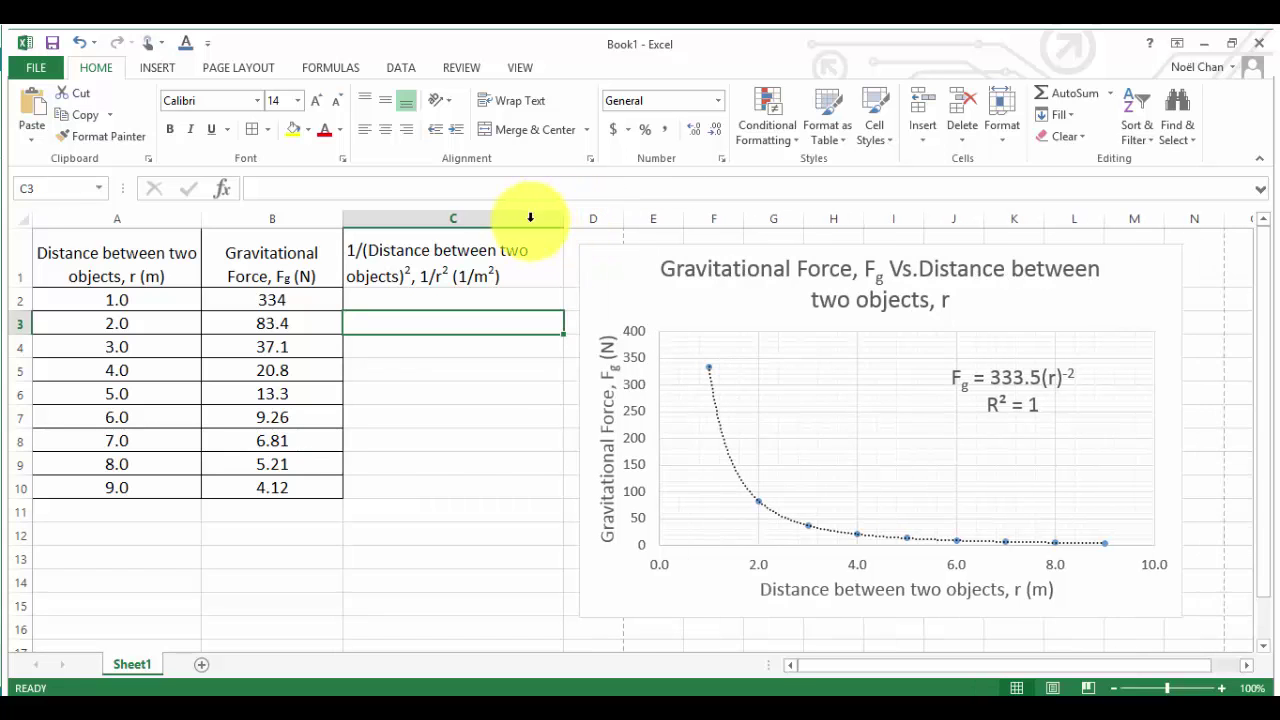
# Step: Enter the formula =1/(A2^2) in cell C2 to compute the inverse square of the first distance
pyautogui.click(513, 303)
pyautogui.doubleClick(427, 296)
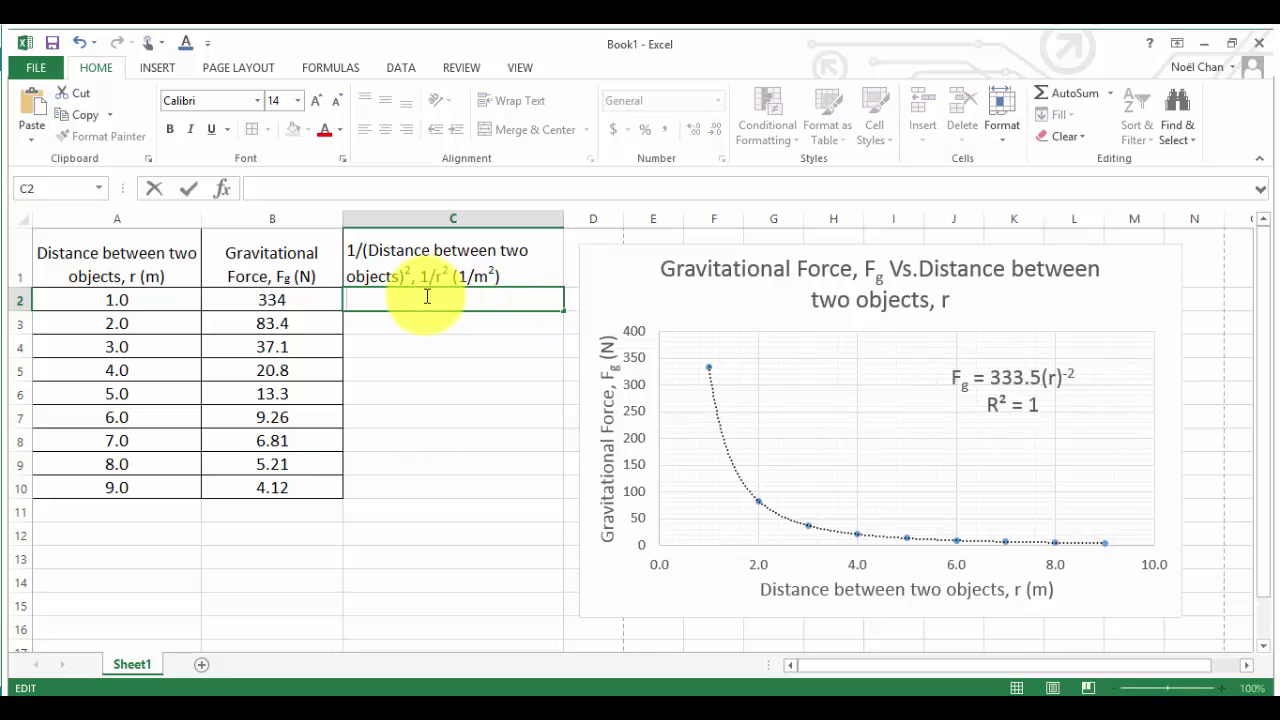
pyautogui.write('=1/(')
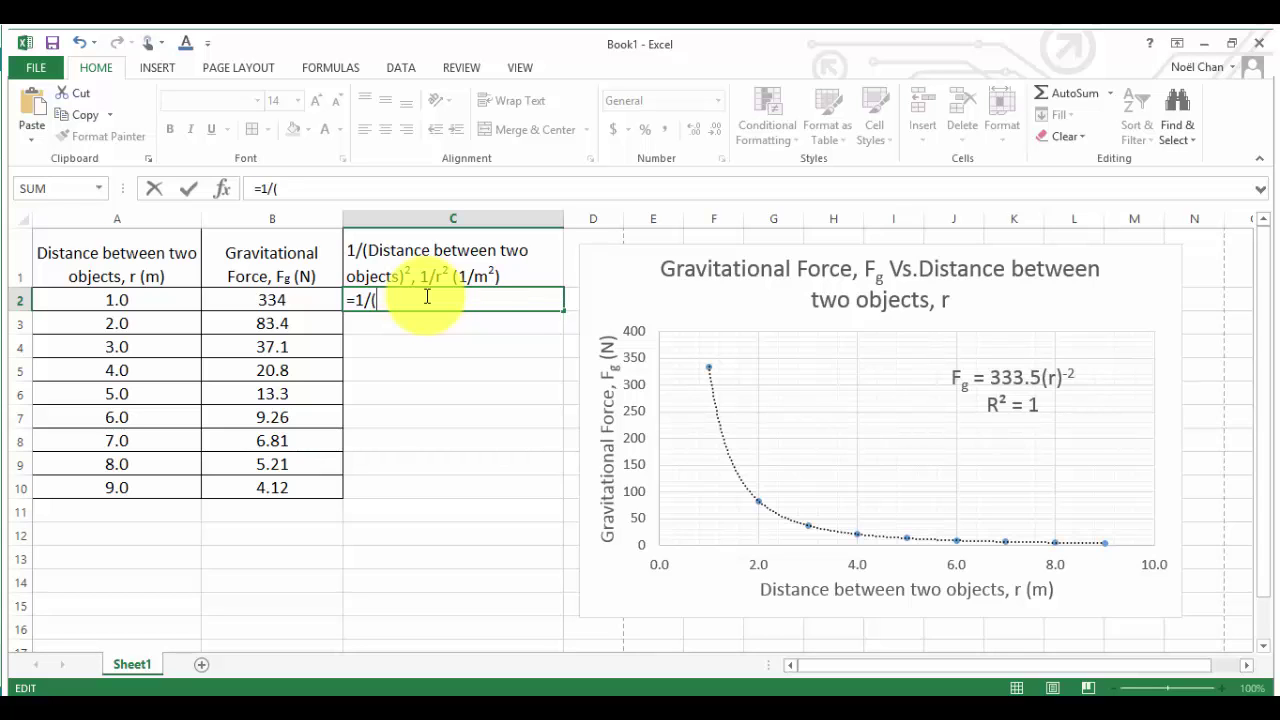
pyautogui.click(180, 296)
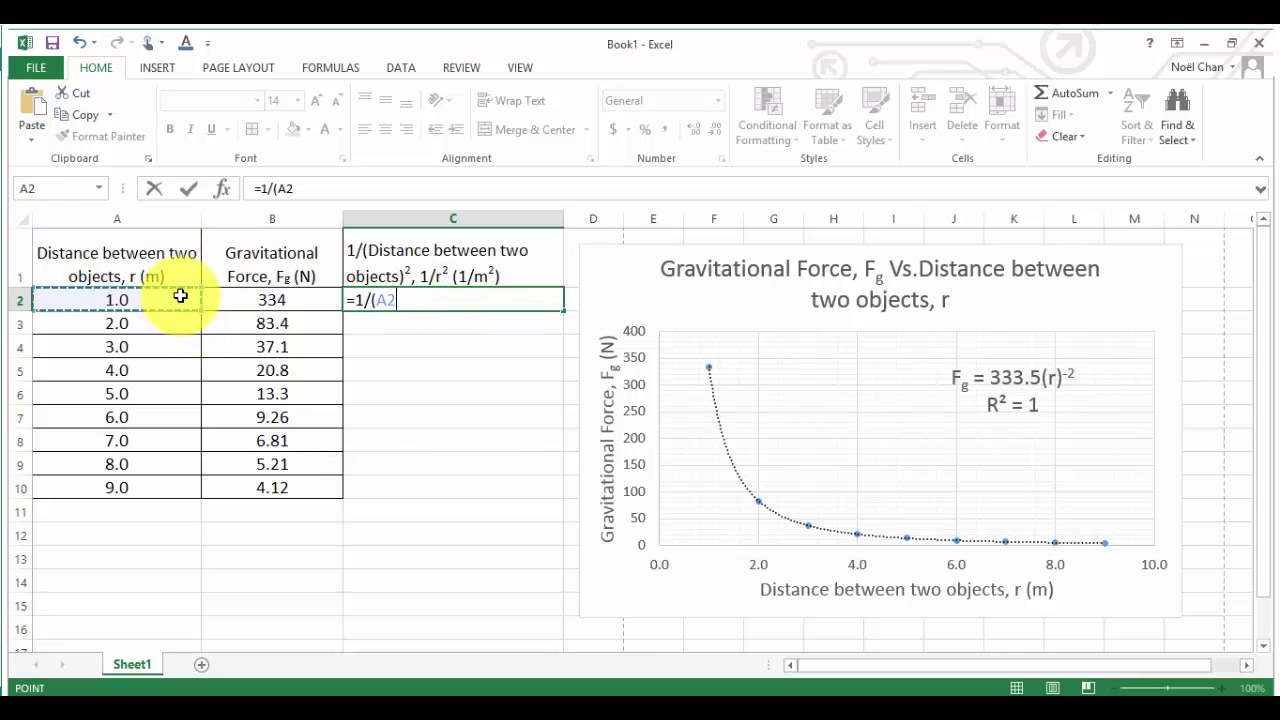
pyautogui.write('^2')
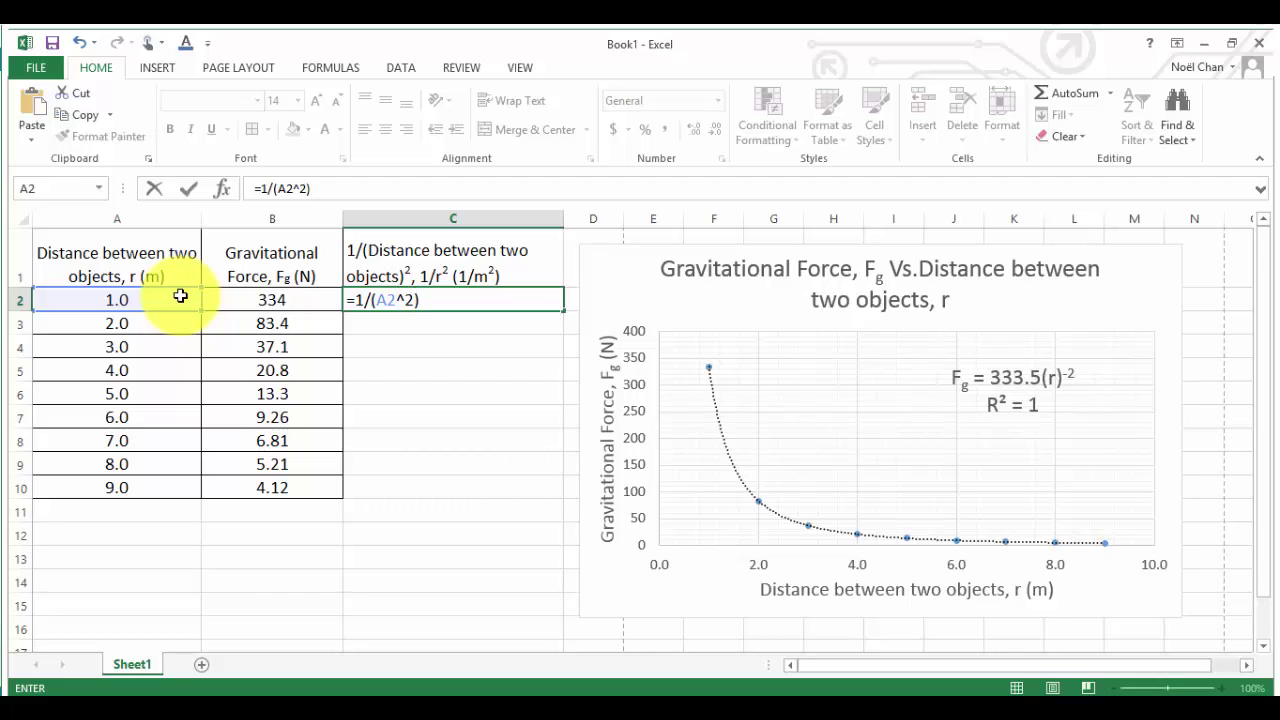
pyautogui.write(')')
pyautogui.press('Return')
pyautogui.click(532, 298)
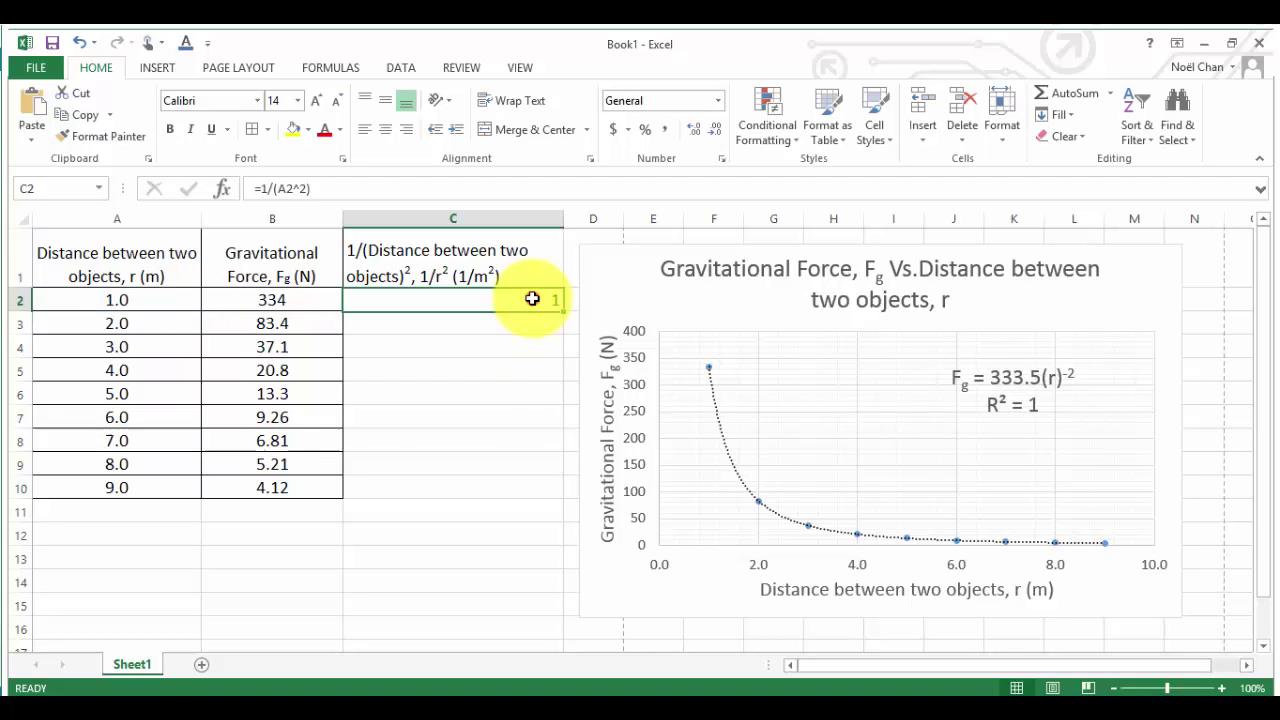
# Step: Fill the inverse-square formula from C2 down through C10 for the remaining distances
pyautogui.moveTo(563, 311)
pyautogui.mouseDown()
pyautogui.moveTo(566, 497)
pyautogui.moveTo(566, 303)
pyautogui.moveTo(566, 314)
pyautogui.moveTo(538, 312)
pyautogui.moveTo(564, 315)
pyautogui.mouseUp()
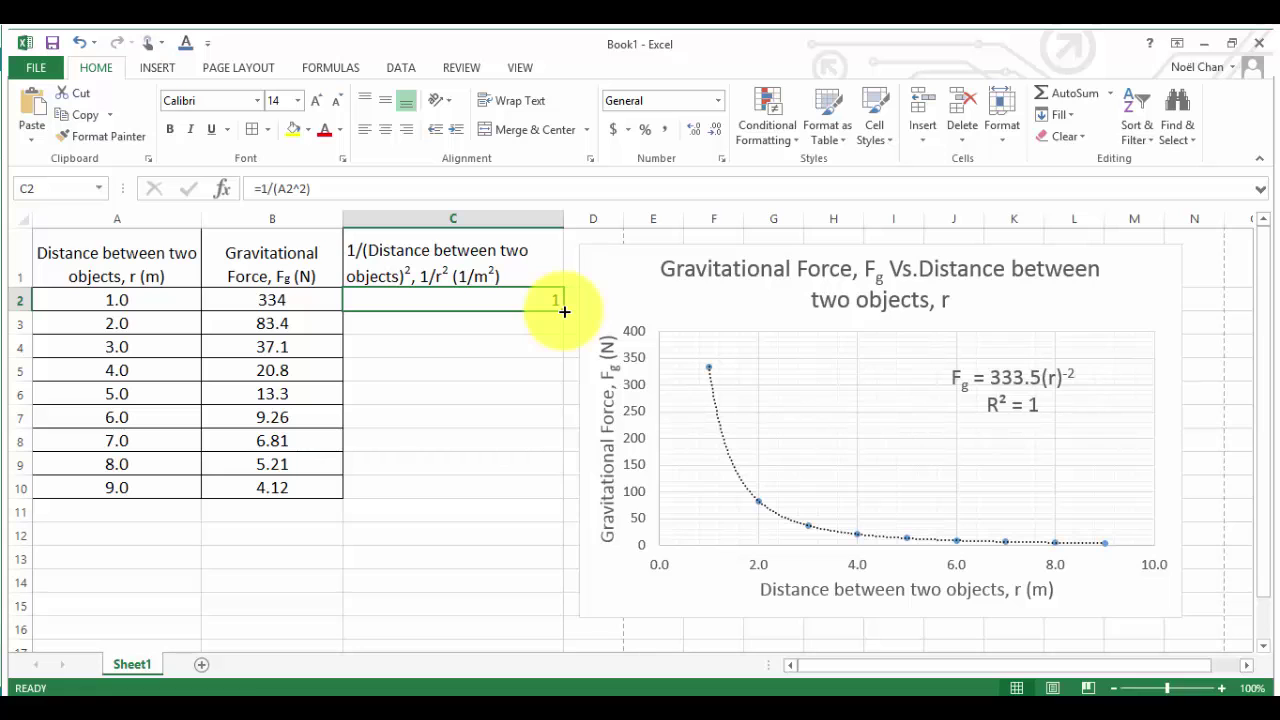
pyautogui.moveTo(564, 312); pyautogui.dragTo(567, 493)
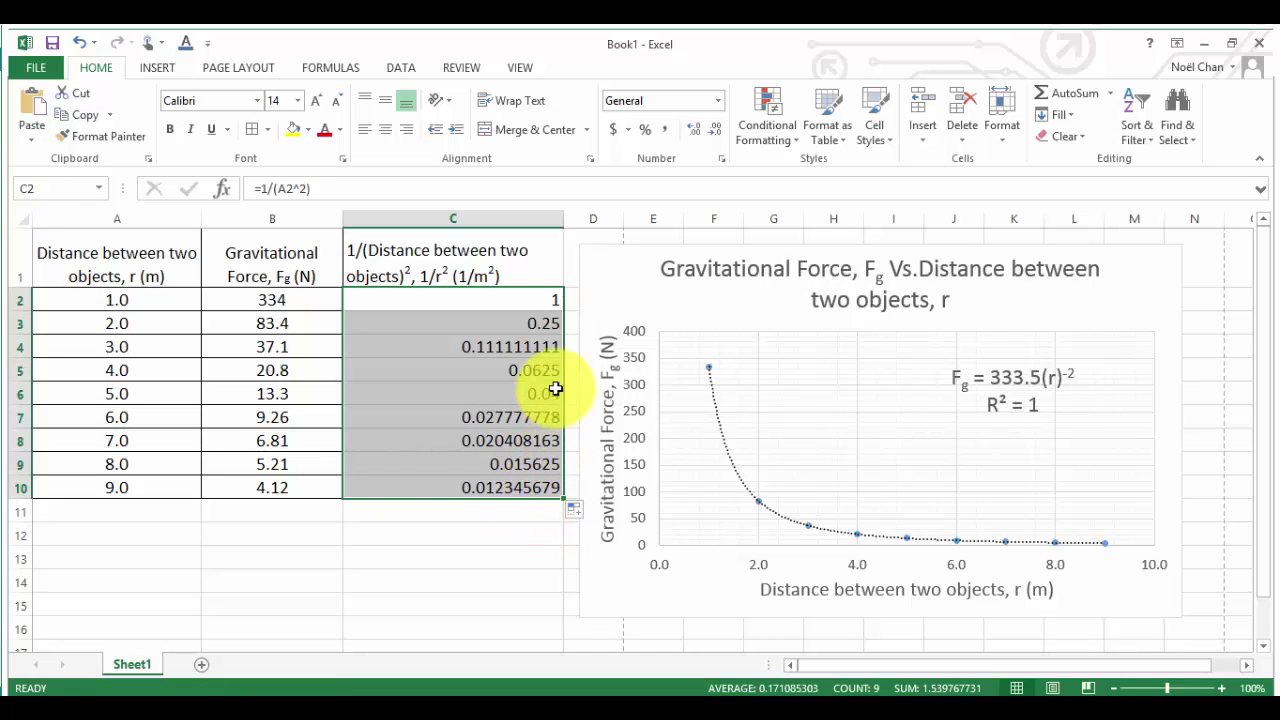
pyautogui.click(538, 320)
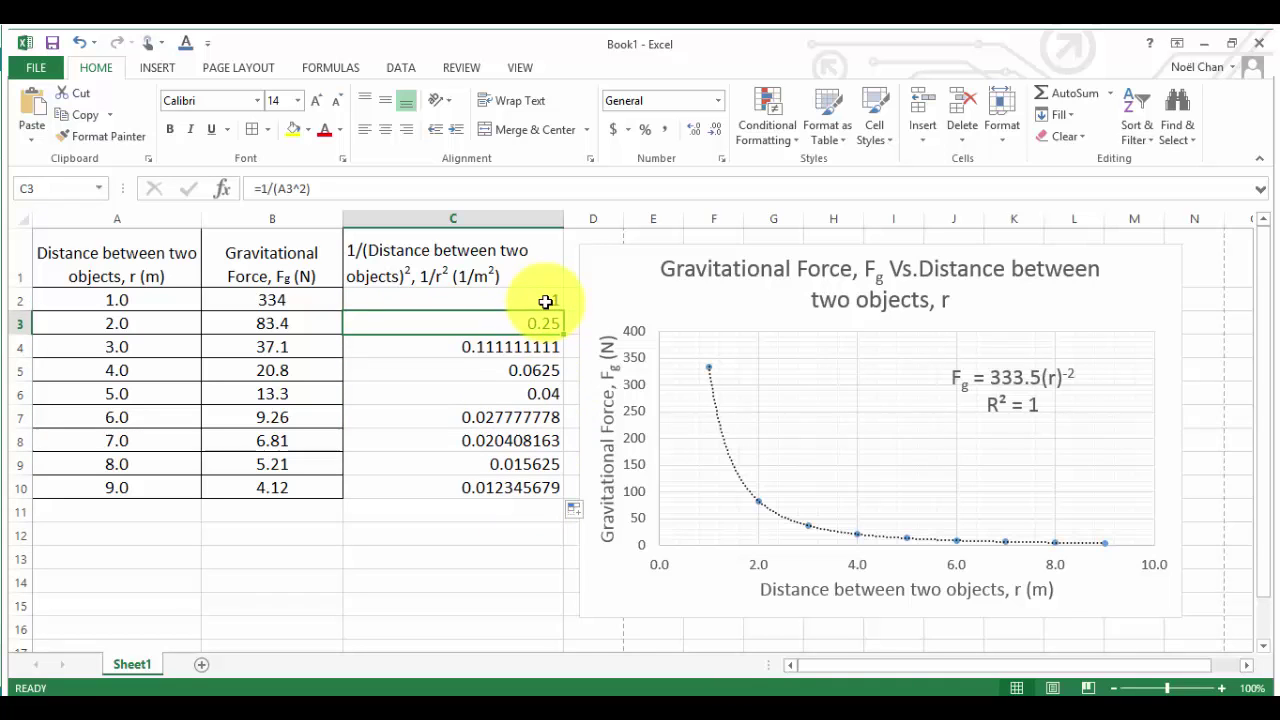
# Step: Reduce the inverse-square values in C2:C10 to two decimal places
pyautogui.moveTo(545, 302); pyautogui.dragTo(557, 487)
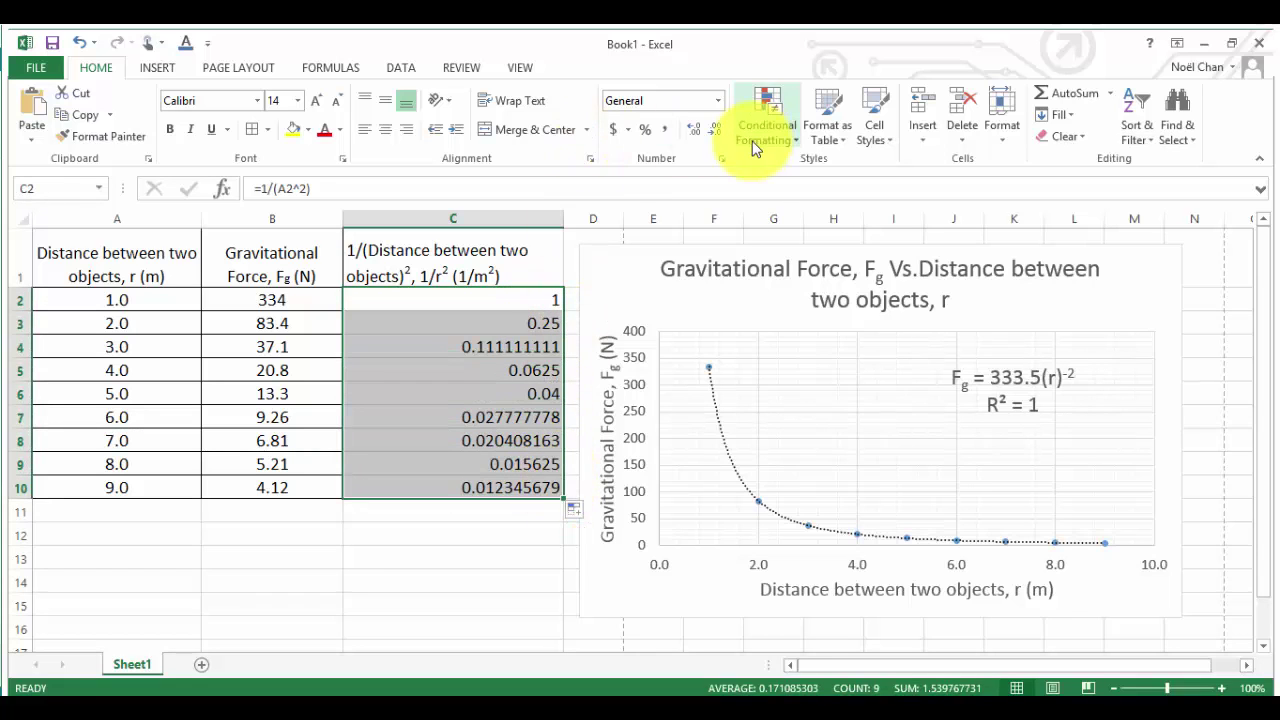
pyautogui.click(720, 132)
pyautogui.click(720, 132)
pyautogui.click(720, 133)
pyautogui.click(720, 133)
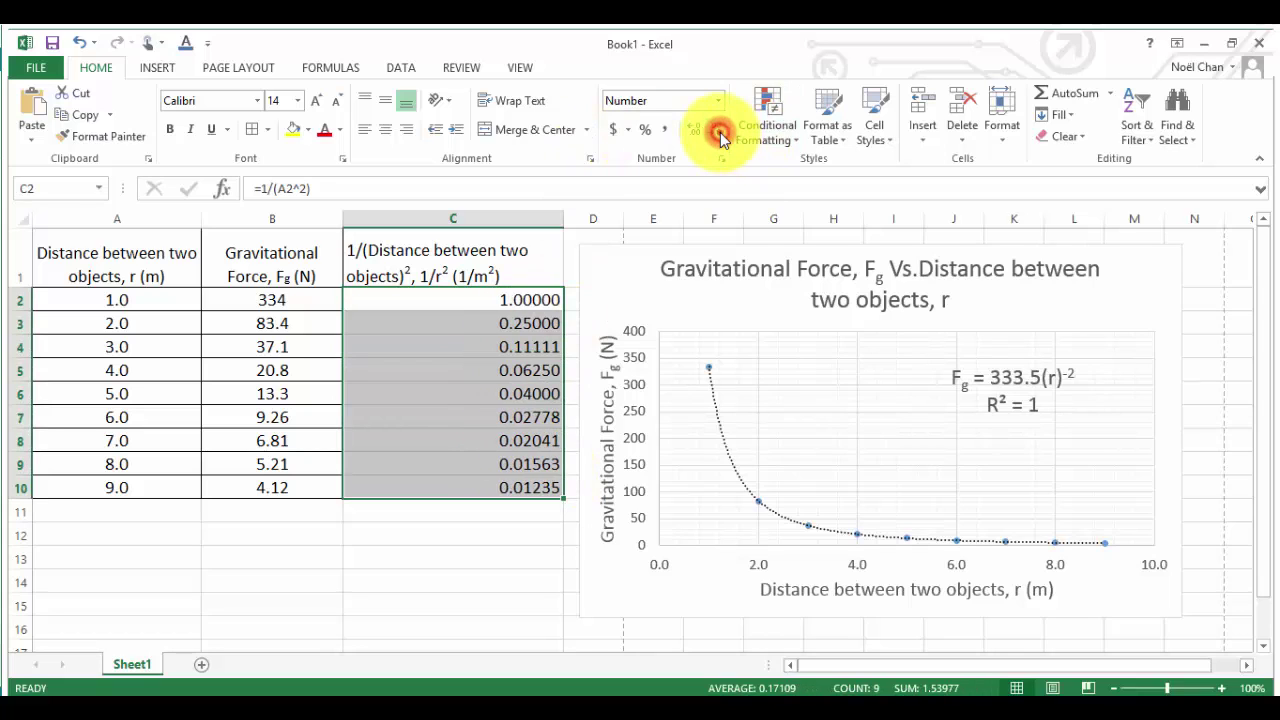
pyautogui.click(720, 132)
pyautogui.click(720, 132)
pyautogui.click(720, 132)
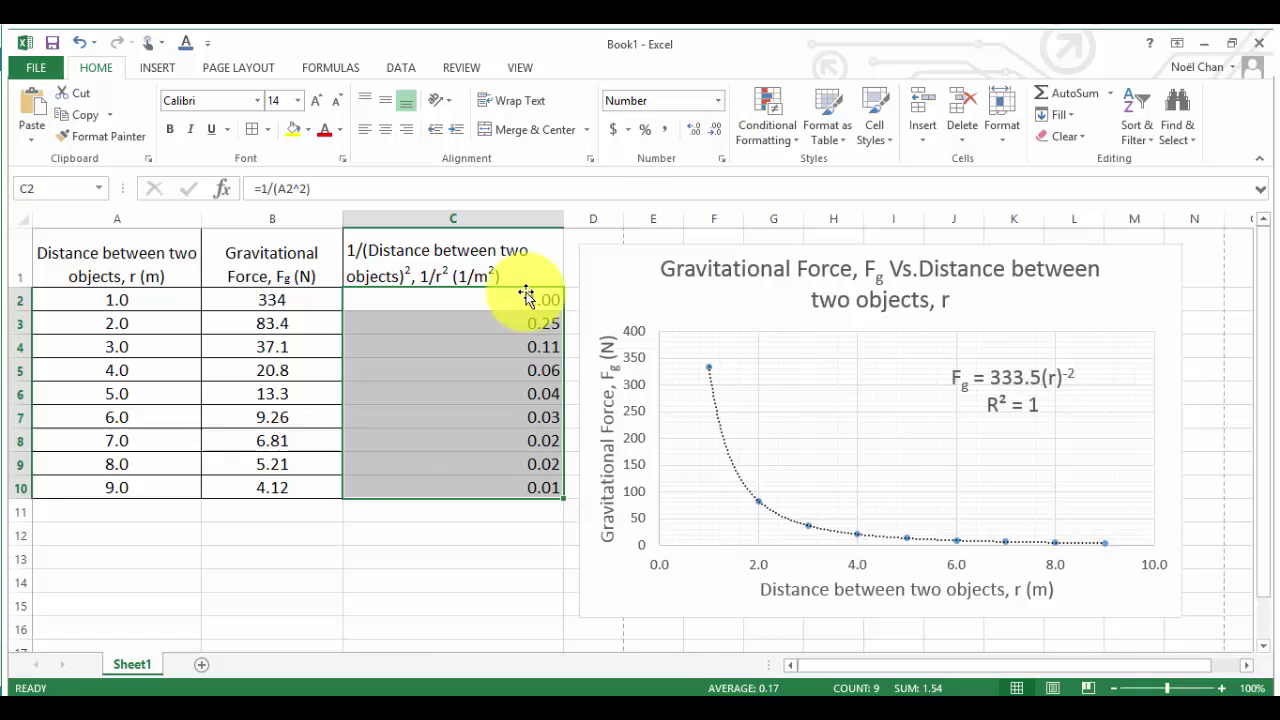
# Step: Reduce the first inverse-square value in C2 to one decimal place
pyautogui.click(523, 298)
pyautogui.click(716, 134)
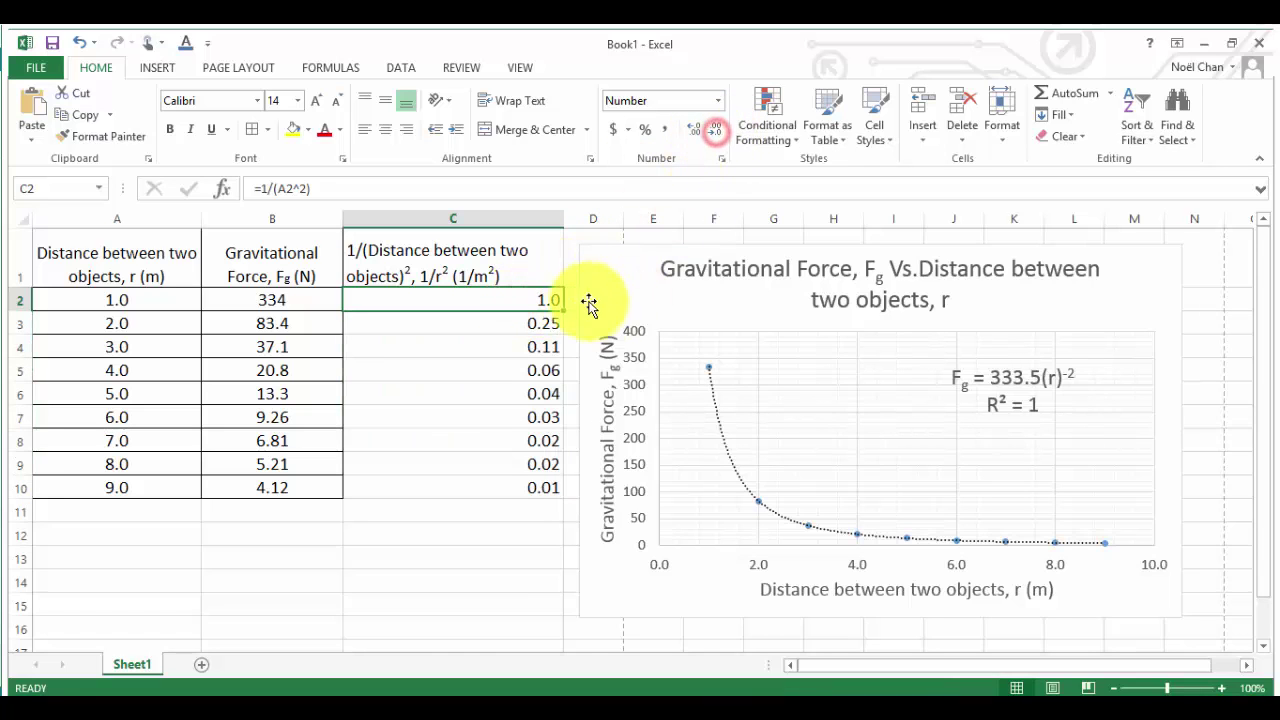
pyautogui.click(553, 324)
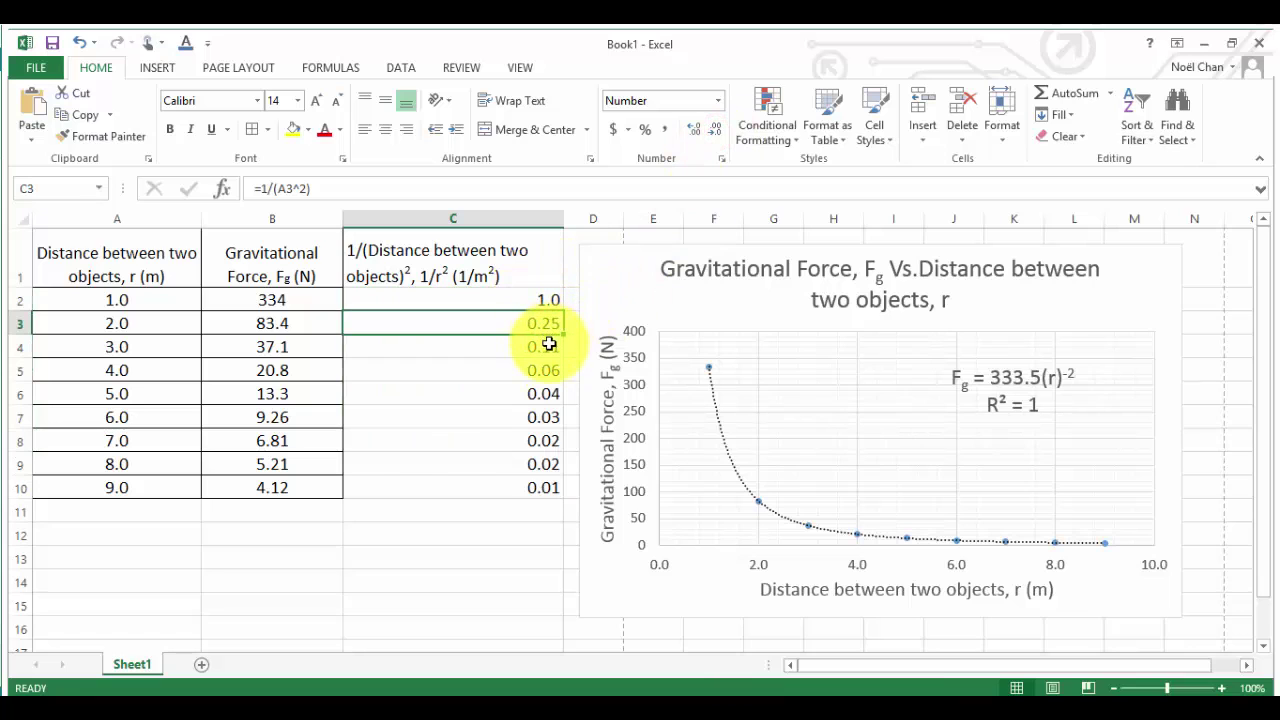
# Step: Set the inverse-square values in C5:C10 to display three decimal places
pyautogui.click(554, 371)
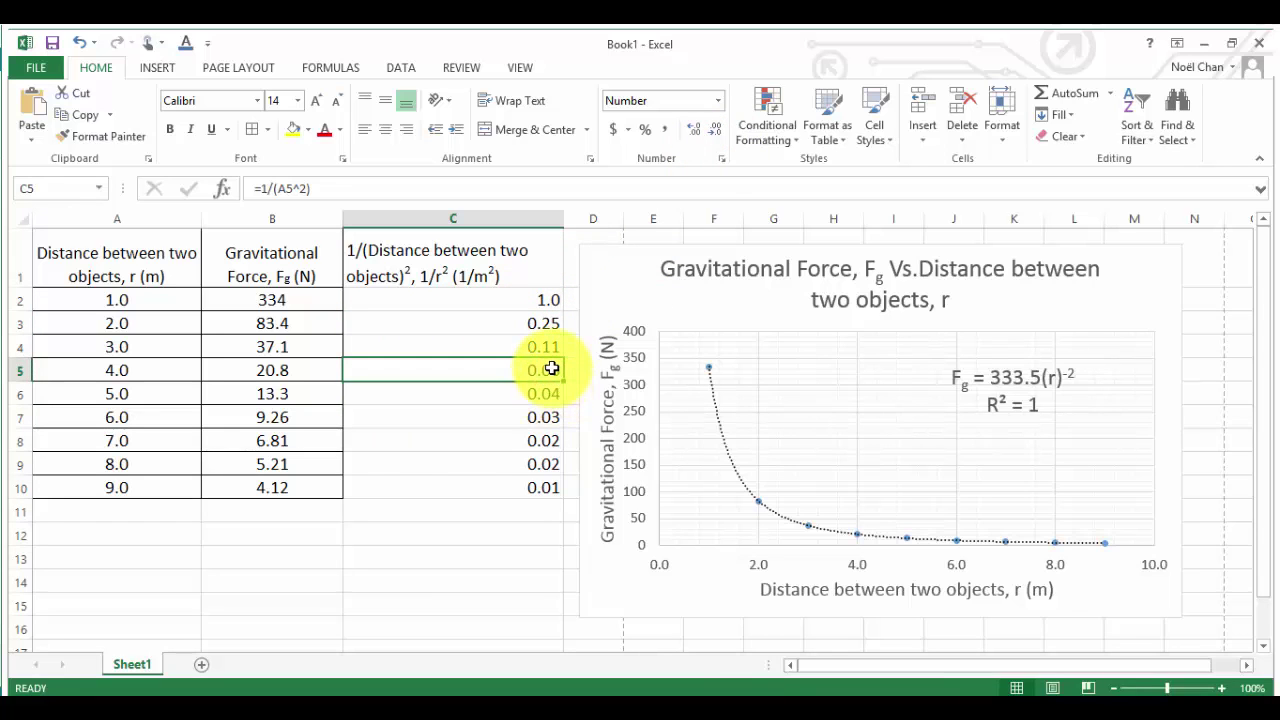
pyautogui.moveTo(561, 381); pyautogui.dragTo(554, 491)
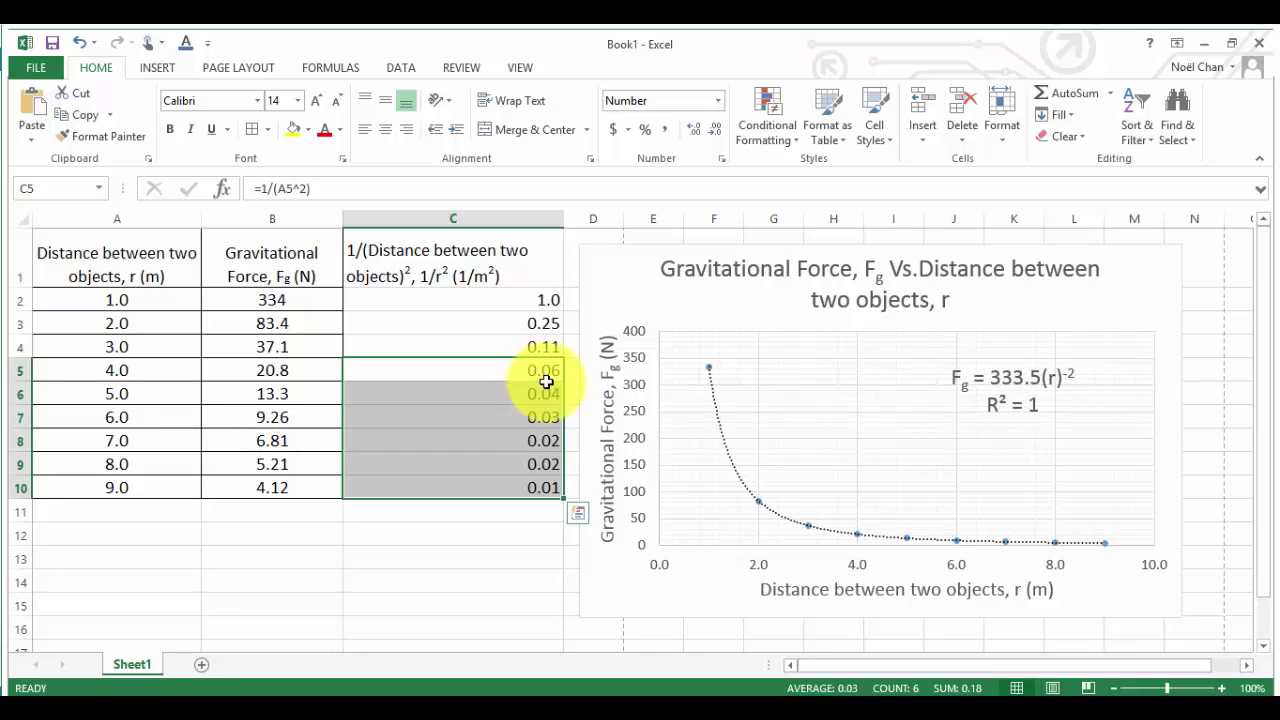
pyautogui.click(714, 134)
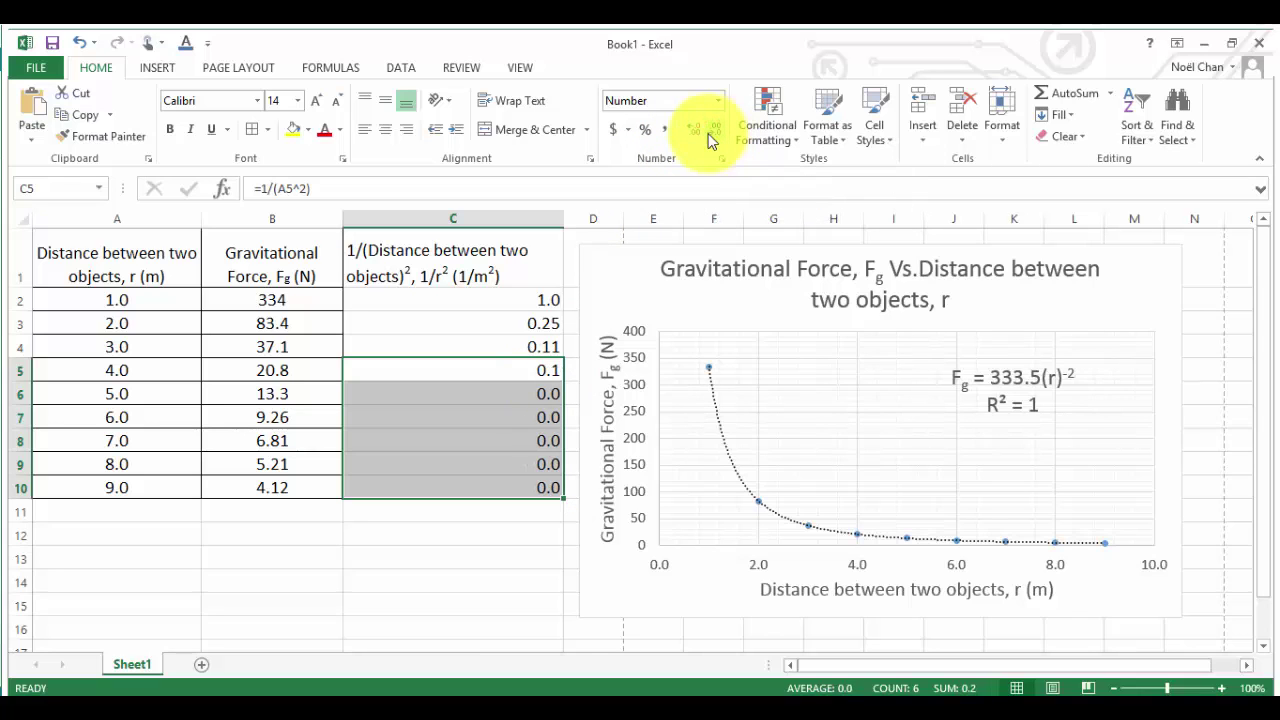
pyautogui.click(695, 134)
pyautogui.click(697, 134)
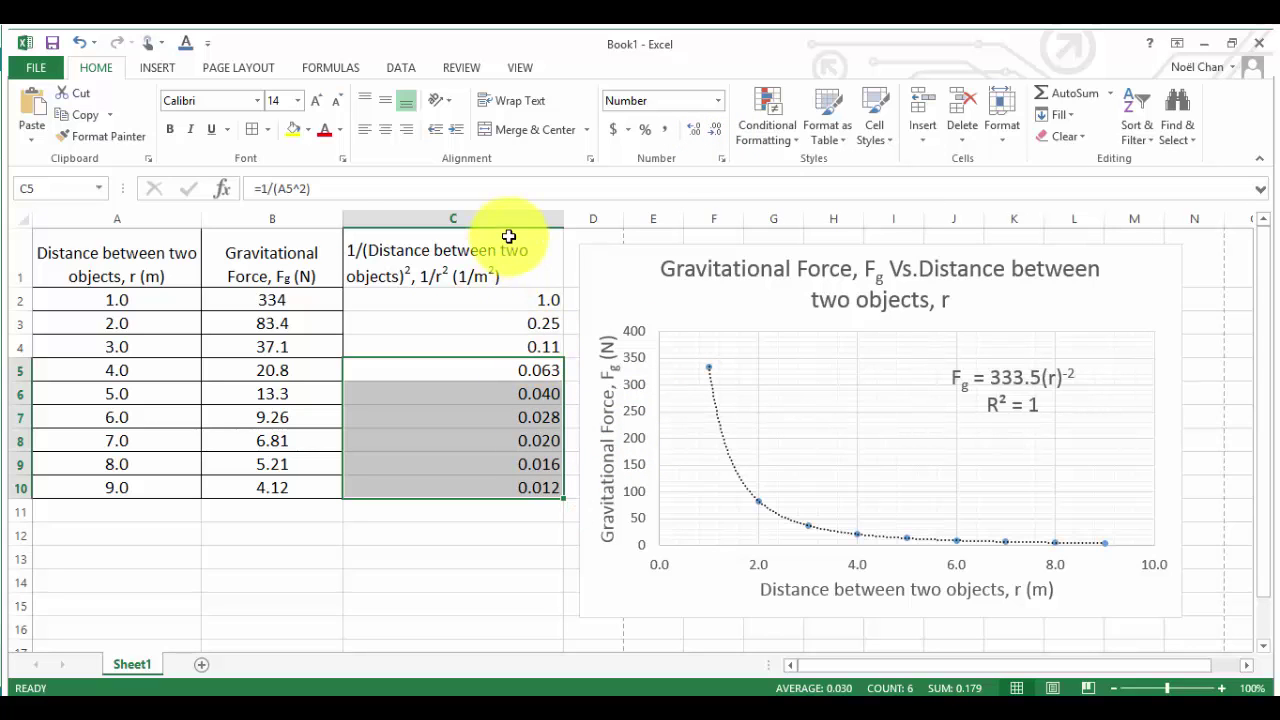
# Step: Apply cell borders to the inverse-square column C1:C10, including its header
pyautogui.moveTo(509, 238); pyautogui.dragTo(512, 488)
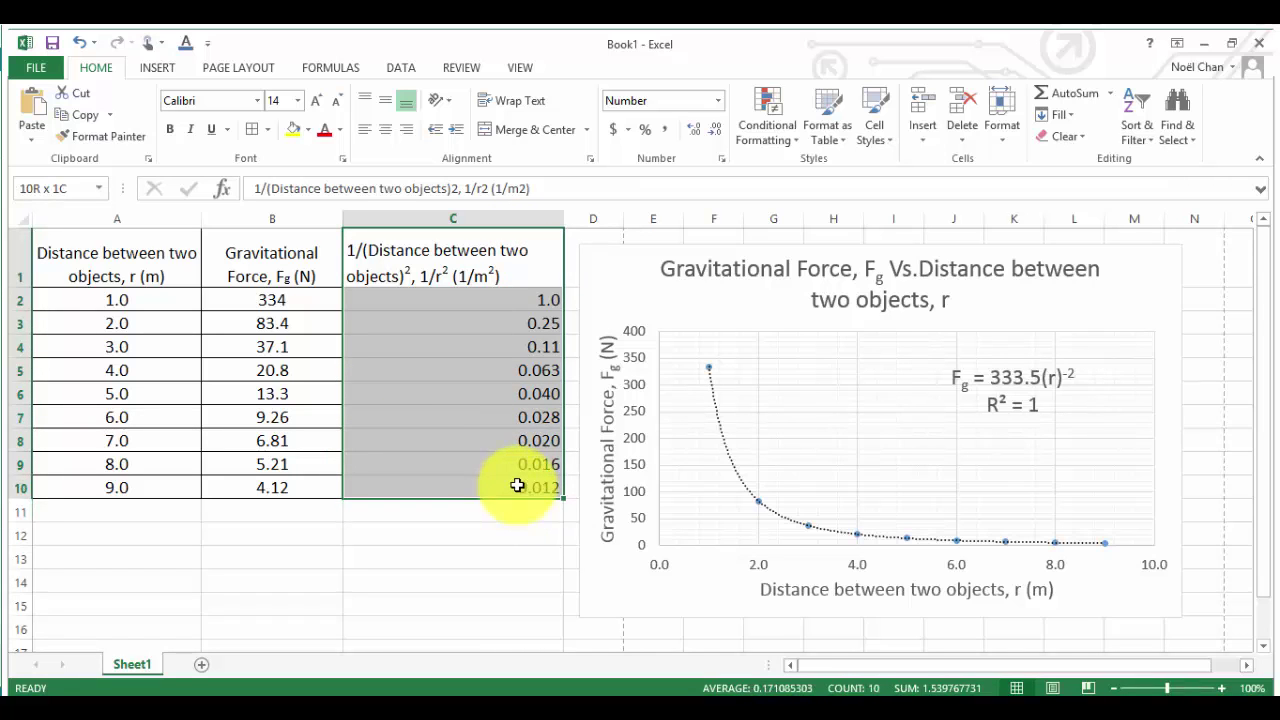
pyautogui.click(254, 132)
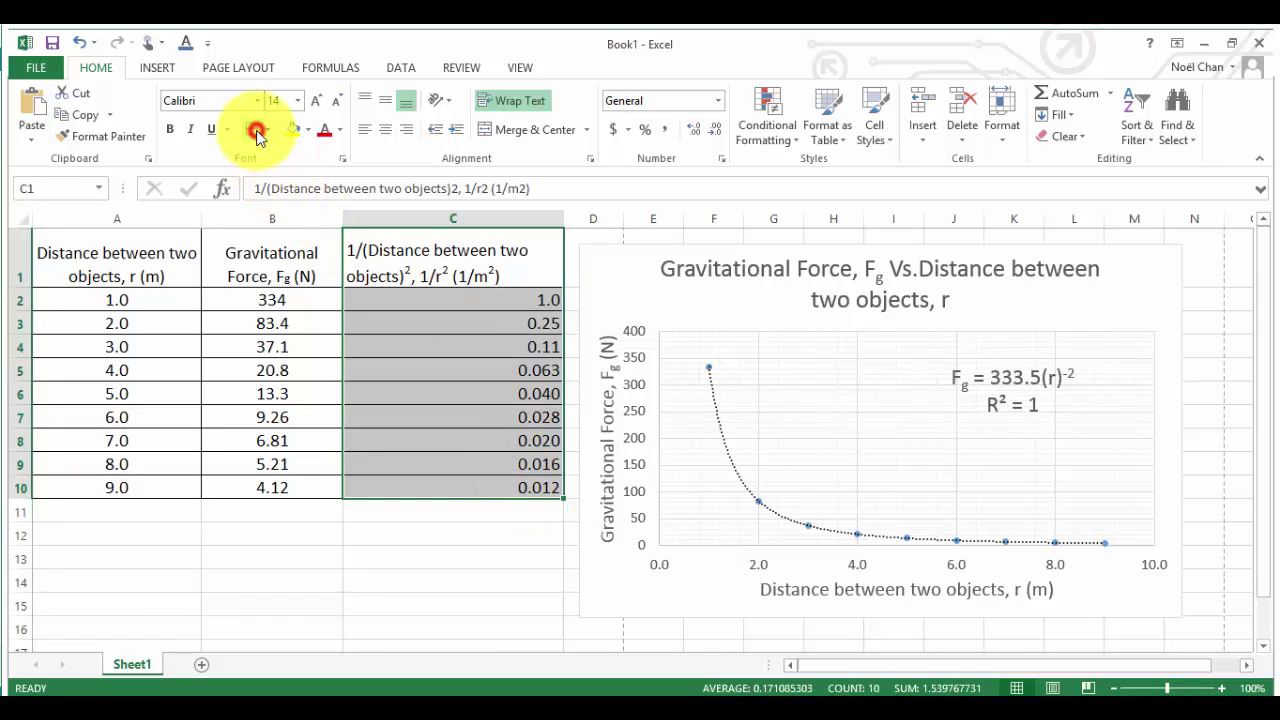
pyautogui.click(480, 557)
# Step: Centre the header and values of C1:C10 horizontally
pyautogui.click(466, 249)
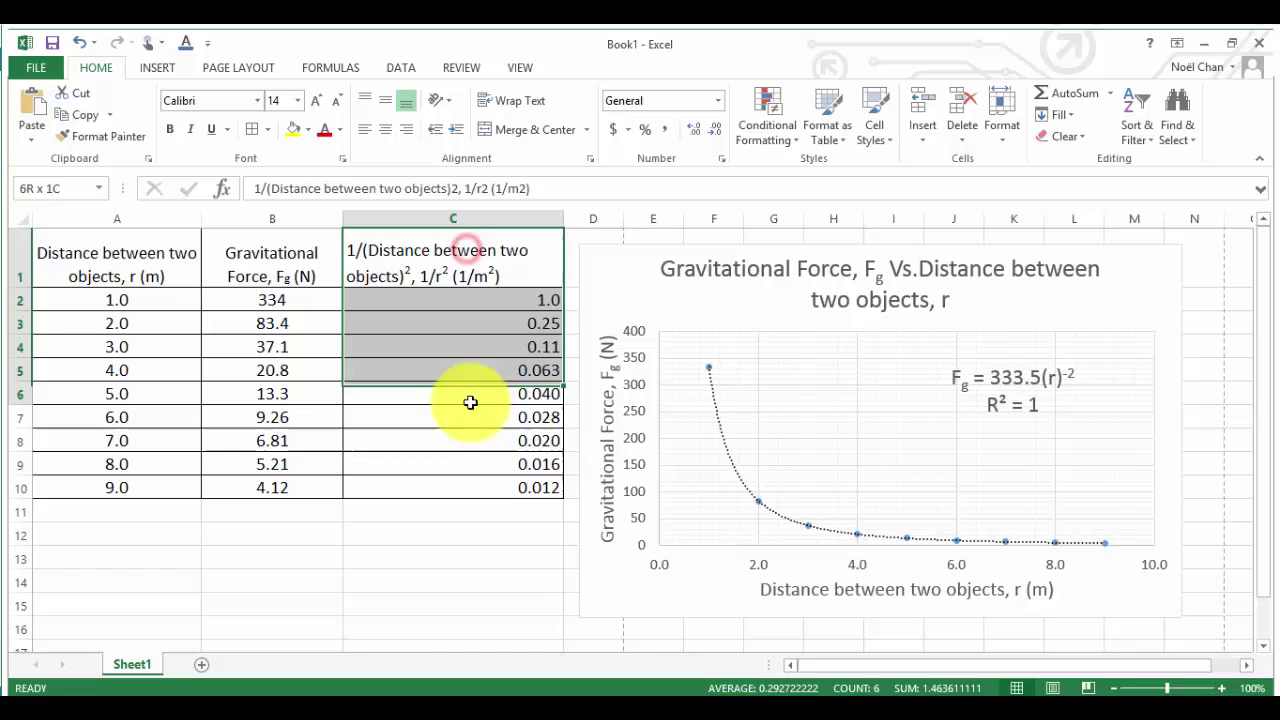
pyautogui.moveTo(470, 402); pyautogui.dragTo(477, 491)
pyautogui.click(386, 129)
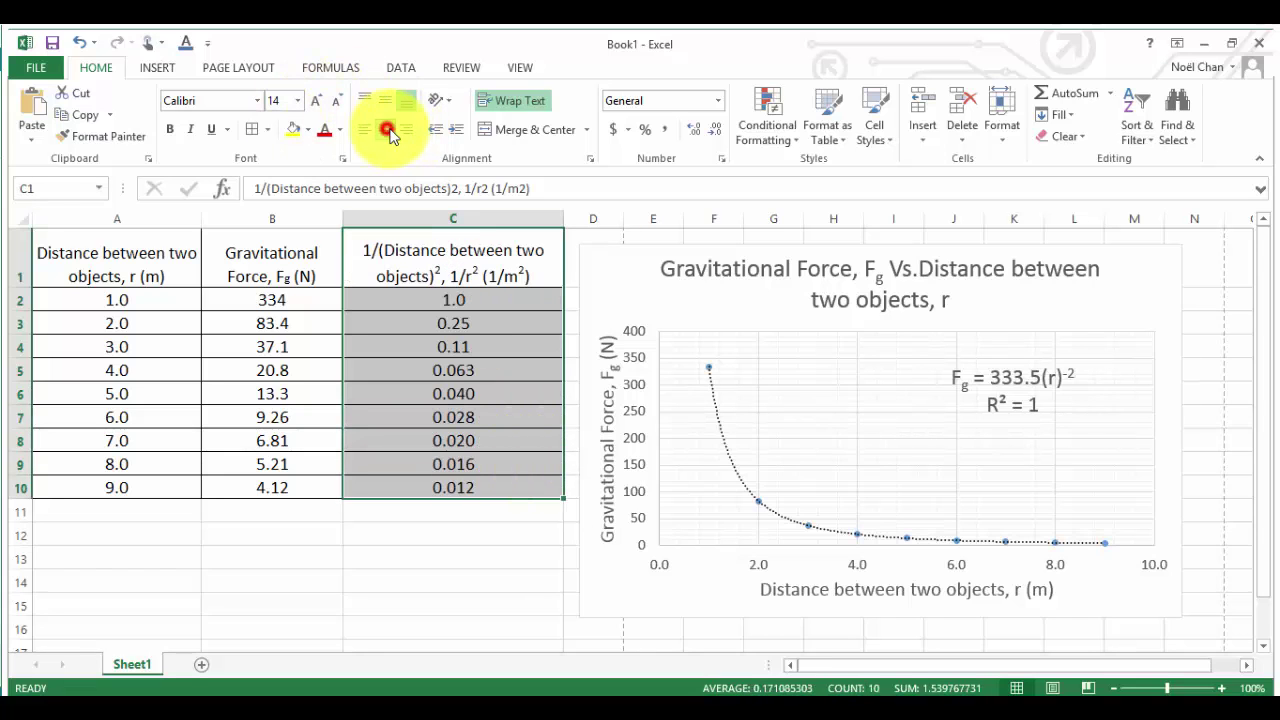
pyautogui.click(490, 598)
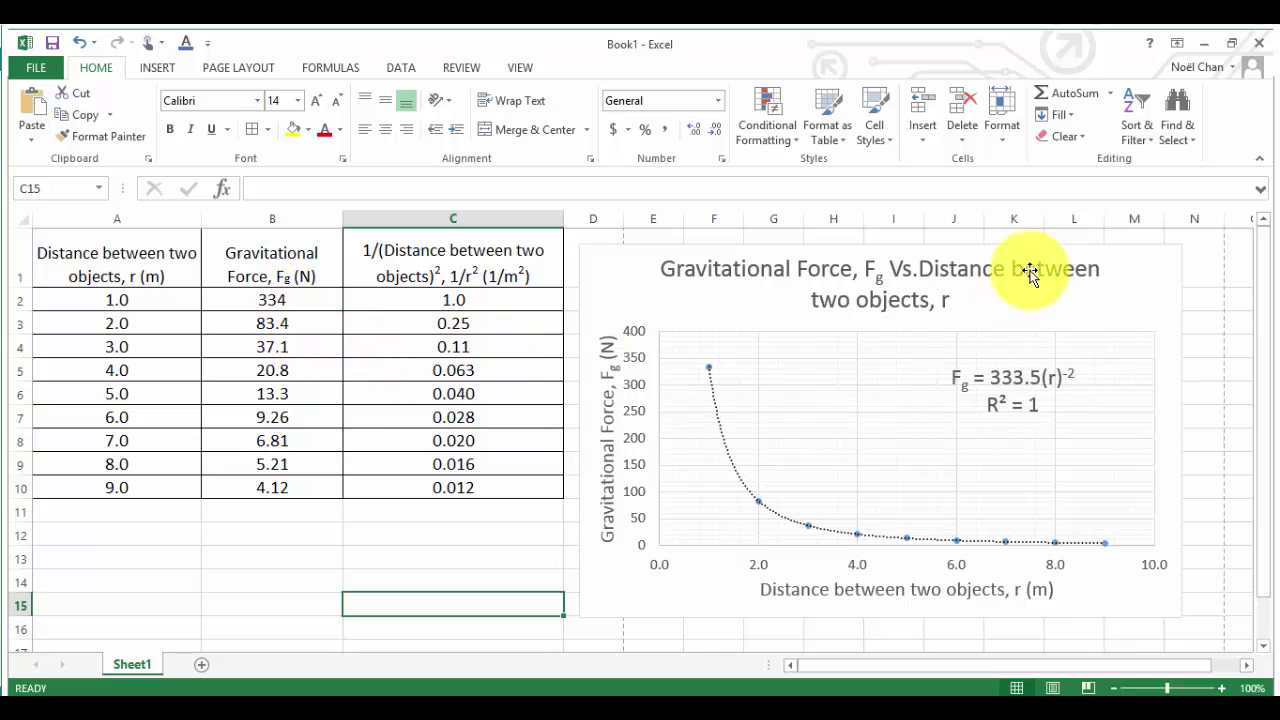
# Step: Move the force versus distance chart below the data table, starting around row 11, and deselect it
pyautogui.click(1065, 311)
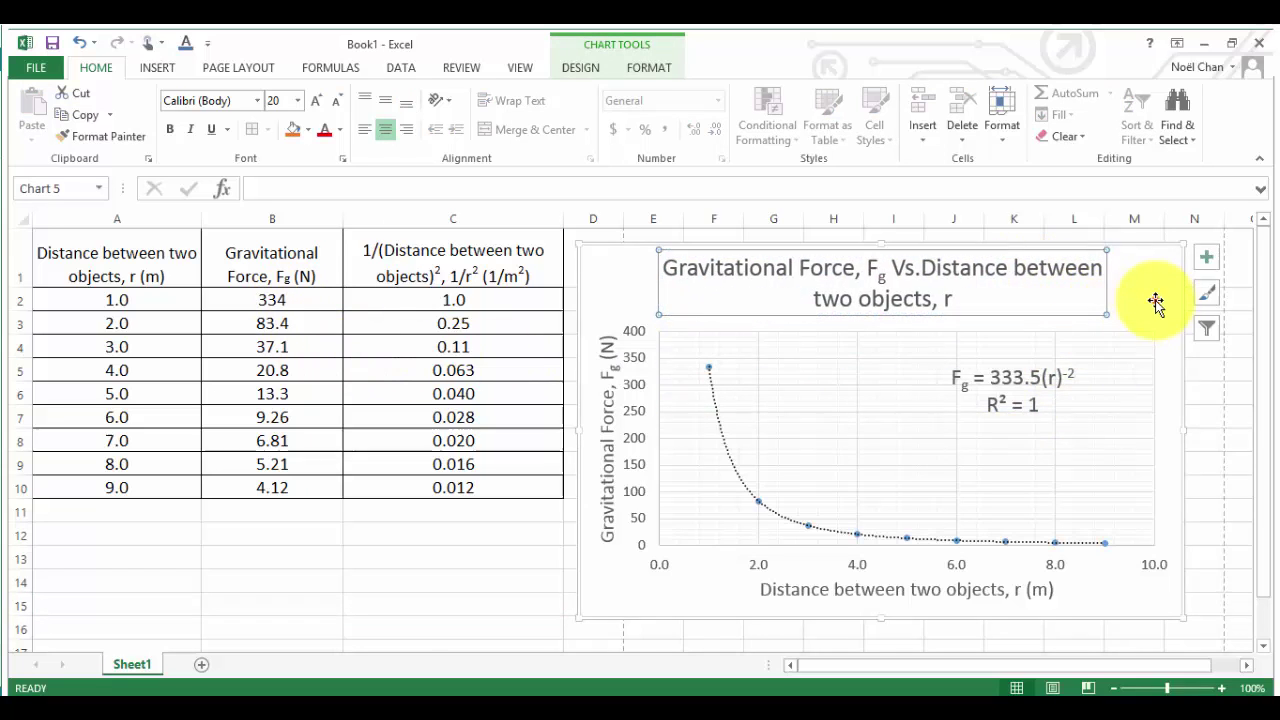
pyautogui.moveTo(1154, 303); pyautogui.dragTo(662, 465)
pyautogui.scroll(1, 871, 463)
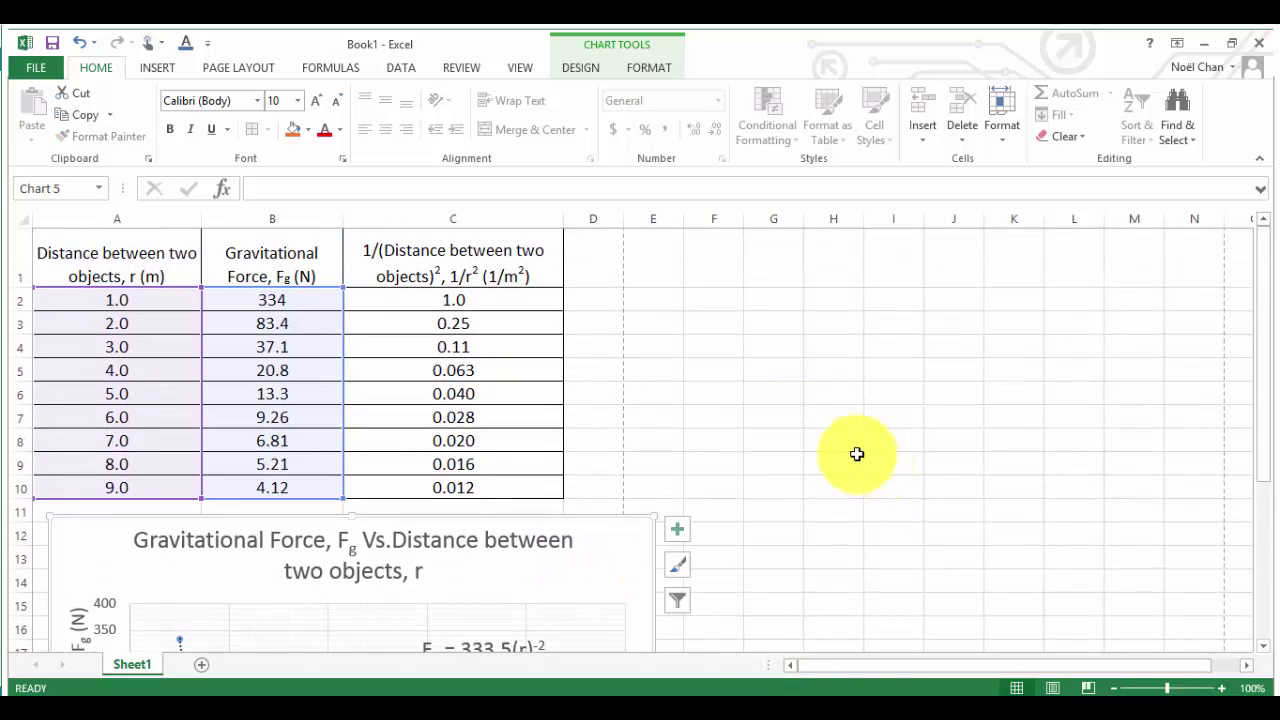
pyautogui.click(703, 346)
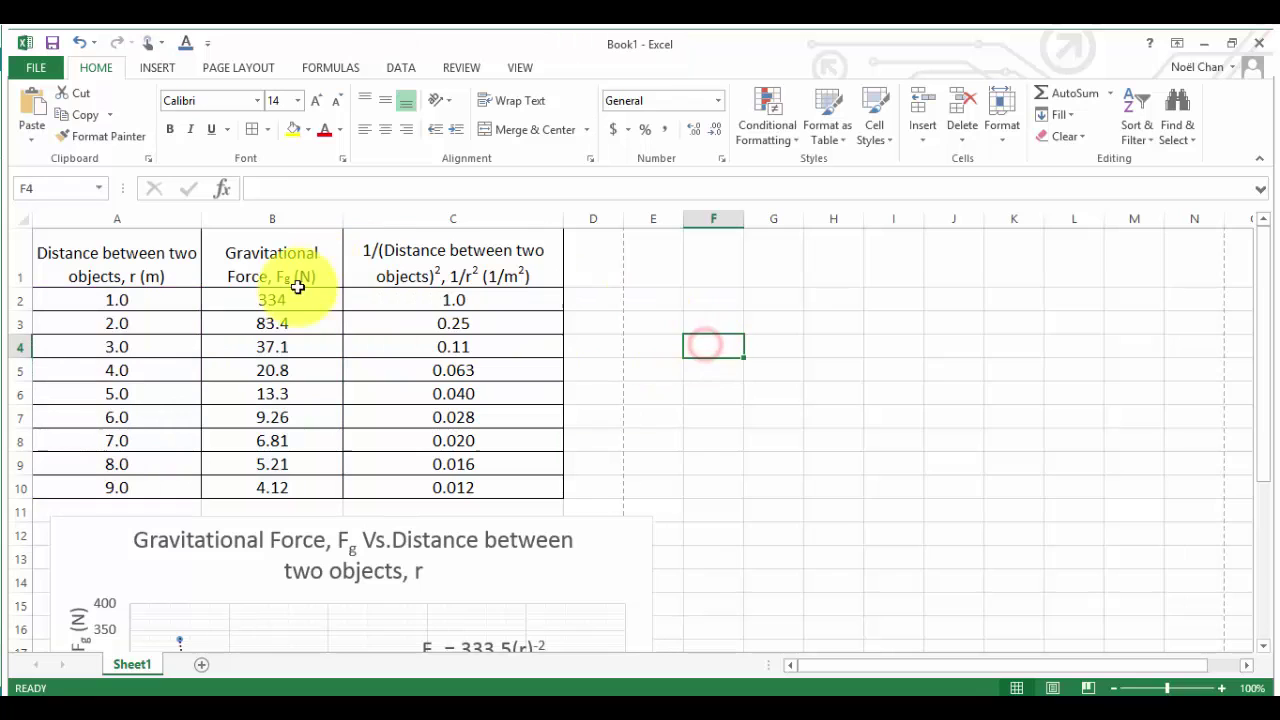
# Step: Insert a markers-only scatter chart from the force and inverse-square data in B2:C10
pyautogui.moveTo(286, 297); pyautogui.dragTo(496, 482)
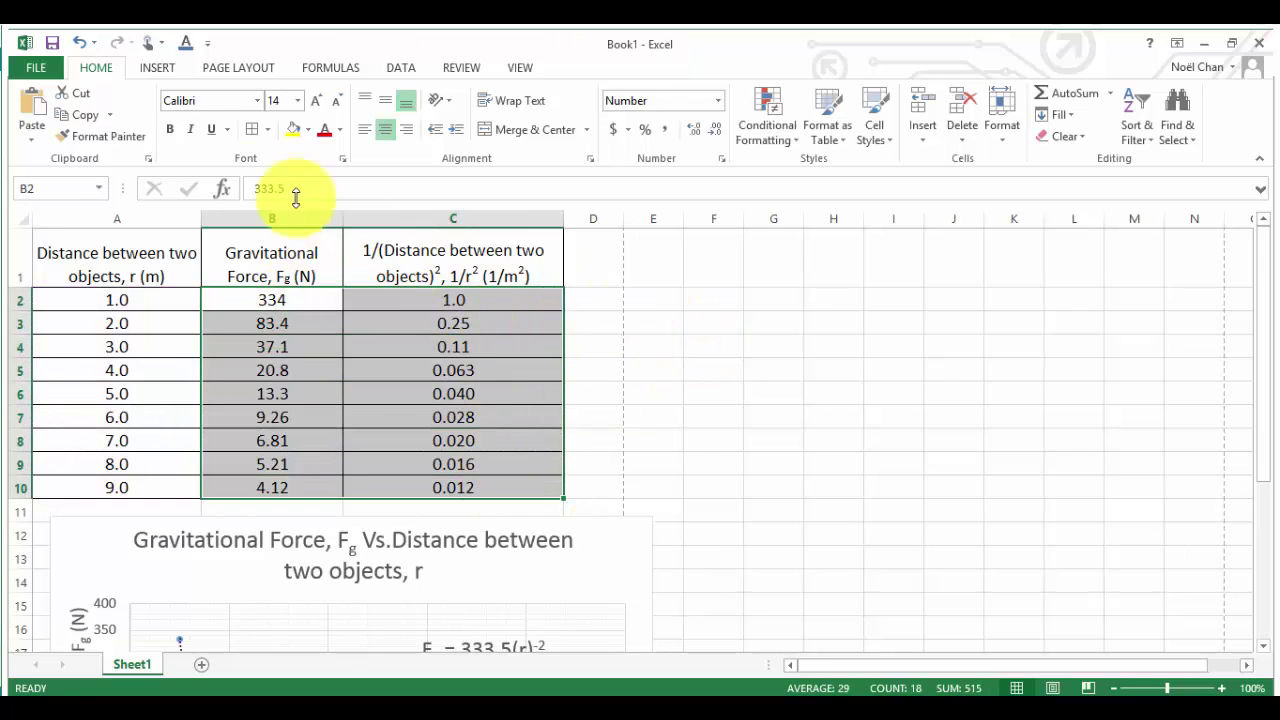
pyautogui.click(168, 68)
pyautogui.click(566, 135)
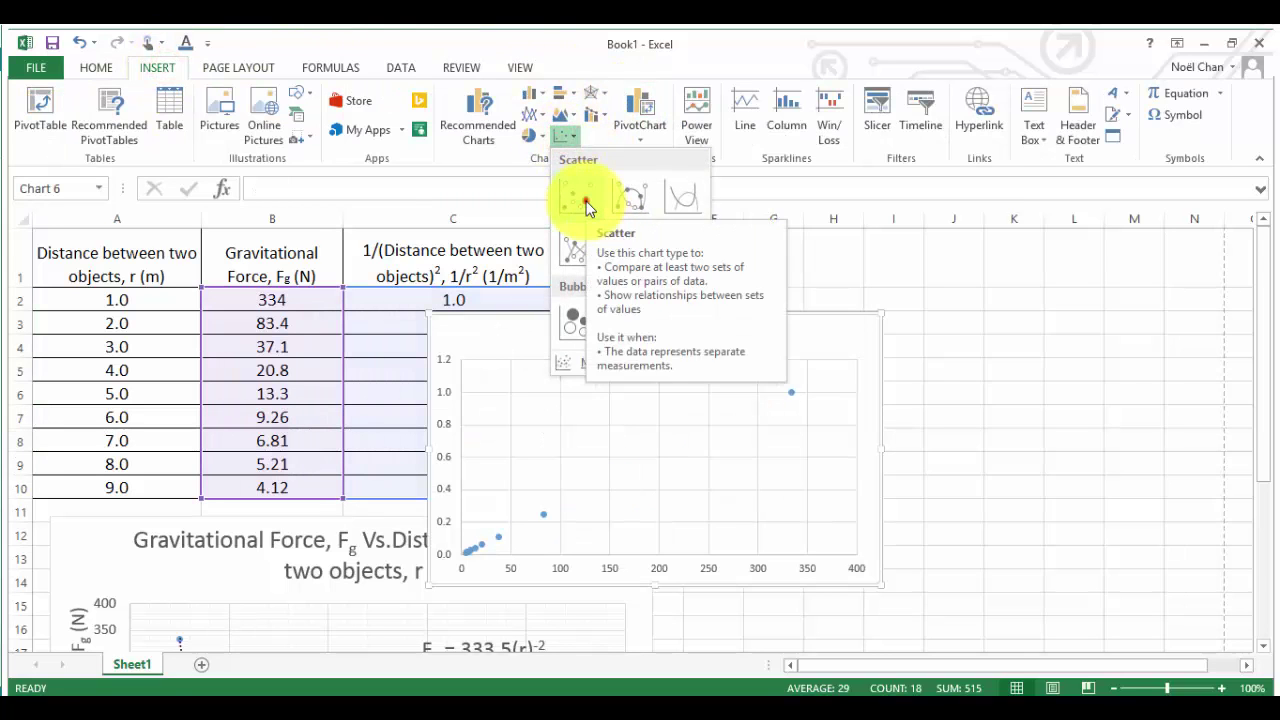
pyautogui.click(586, 201)
# Step: Move the new scatter chart beside the data table and enlarge it slightly to span about columns E to L
pyautogui.moveTo(842, 305); pyautogui.dragTo(991, 289)
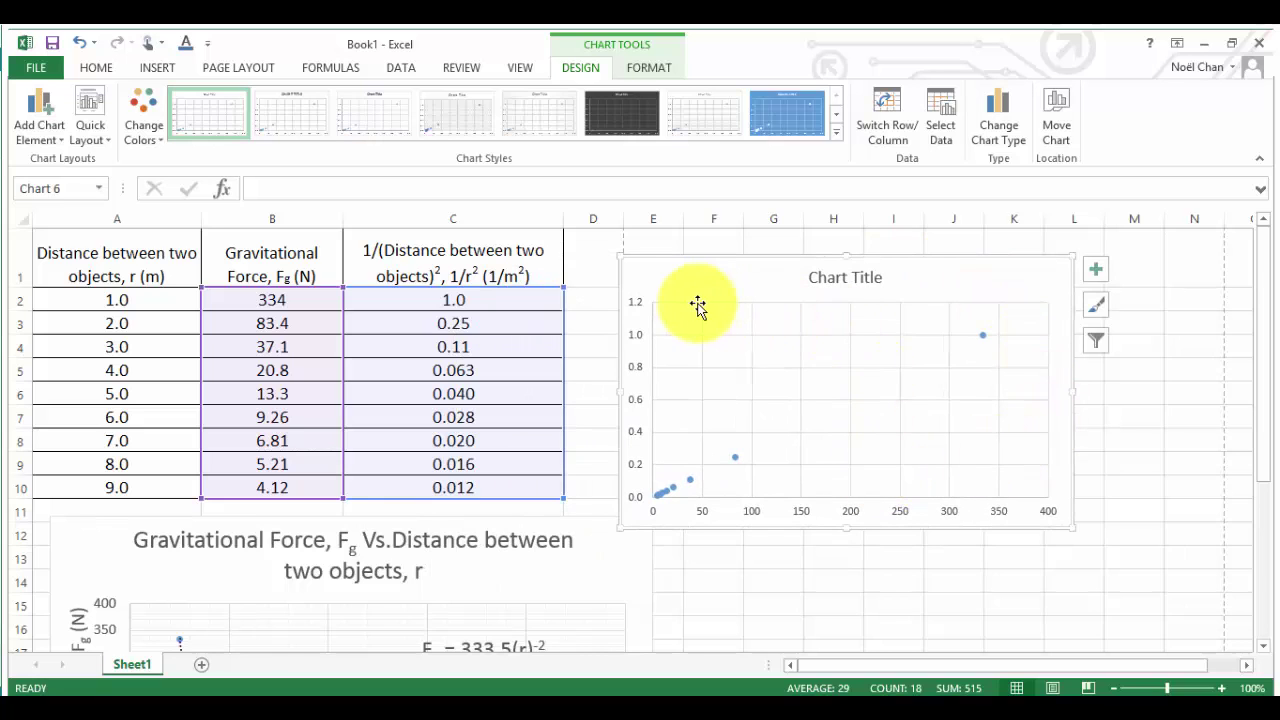
pyautogui.moveTo(620, 254); pyautogui.dragTo(604, 247)
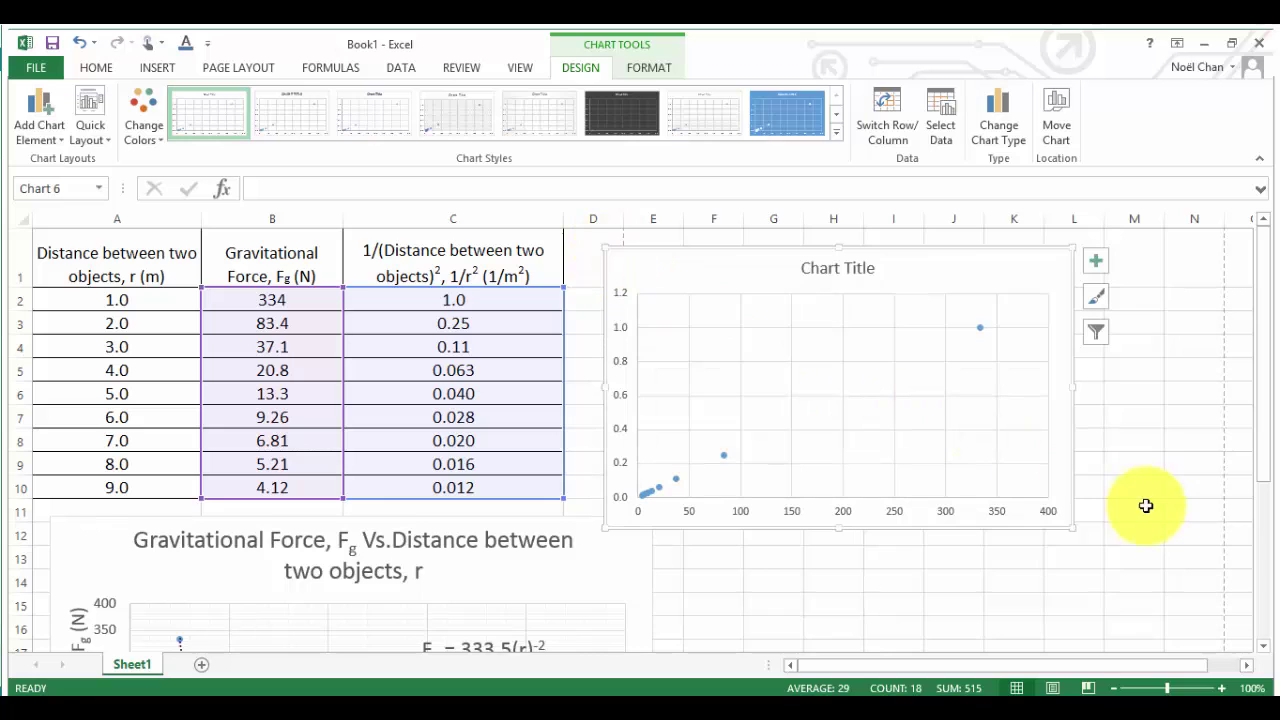
pyautogui.moveTo(1070, 526); pyautogui.dragTo(1082, 546)
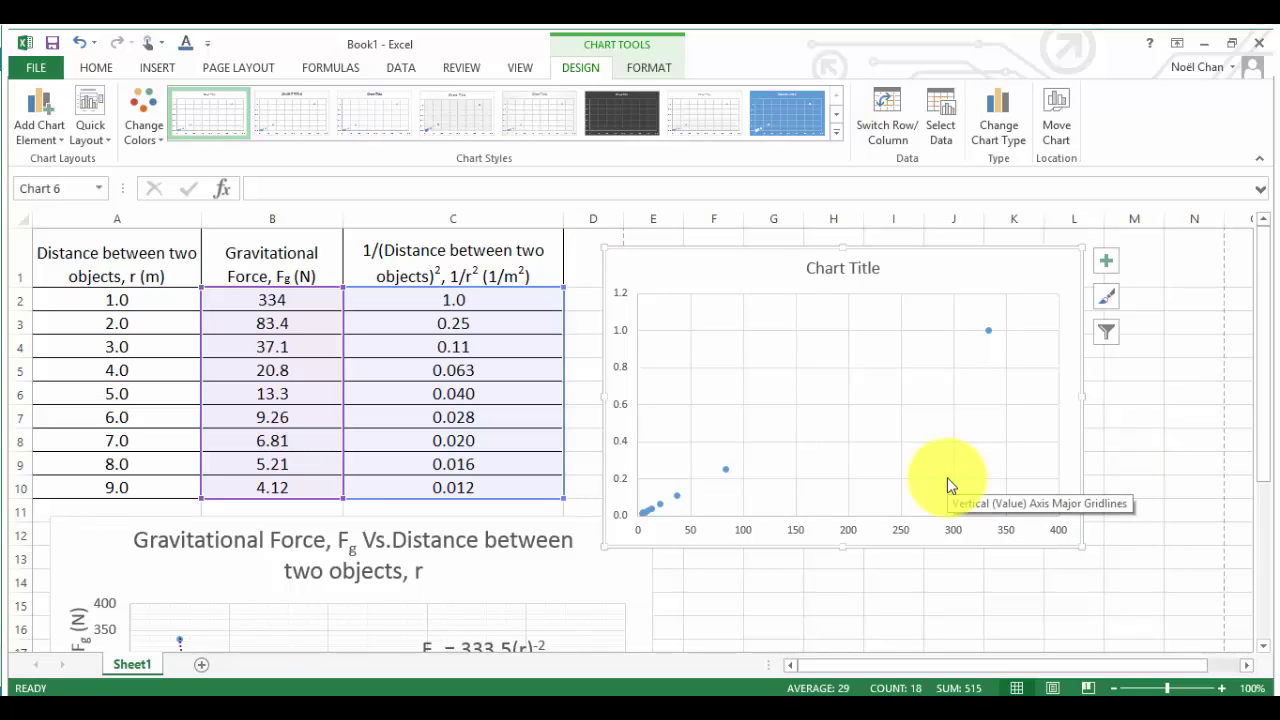